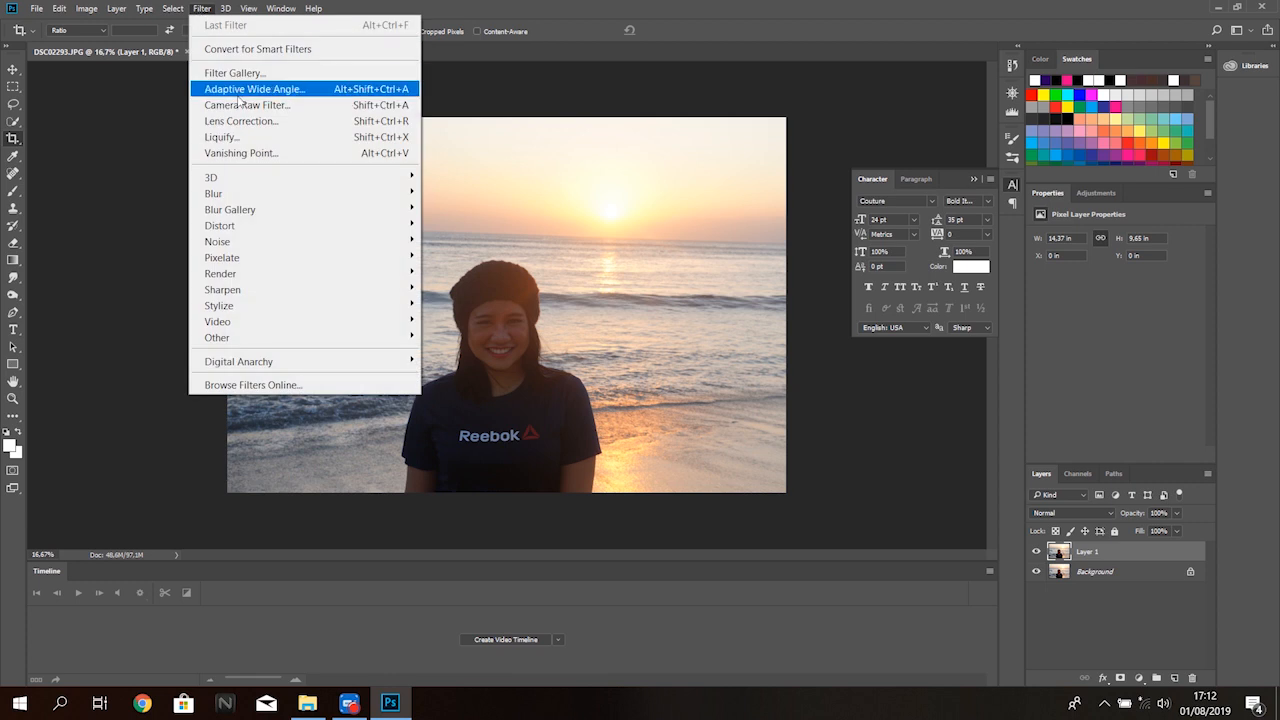
Brighten the backlit beach portrait on Layer 1 with the Camera Raw Filter's basic tone adjustments
{"action": "mouse_move", "coordinate": [978, 324]}
{"action": "left_mouse_down"}
{"action": "mouse_move", "coordinate": [998, 324]}
{"action": "mouse_move", "coordinate": [955, 325]}
{"action": "mouse_move", "coordinate": [995, 328]}
{"action": "mouse_move", "coordinate": [945, 368]}
{"action": "mouse_move", "coordinate": [997, 328]}
{"action": "left_mouse_up"}
{"action": "left_click_drag", "start_coordinate": [980, 386], "coordinate": [977, 483]}
{"action": "left_click_drag", "start_coordinate": [965, 408], "coordinate": [1014, 388]}
{"action": "left_click_drag", "start_coordinate": [996, 326], "coordinate": [1001, 327]}
Shift the blue, purple and orange hues of the photo in the Camera Raw HSL adjustments
{"action": "left_click", "coordinate": [922, 150]}
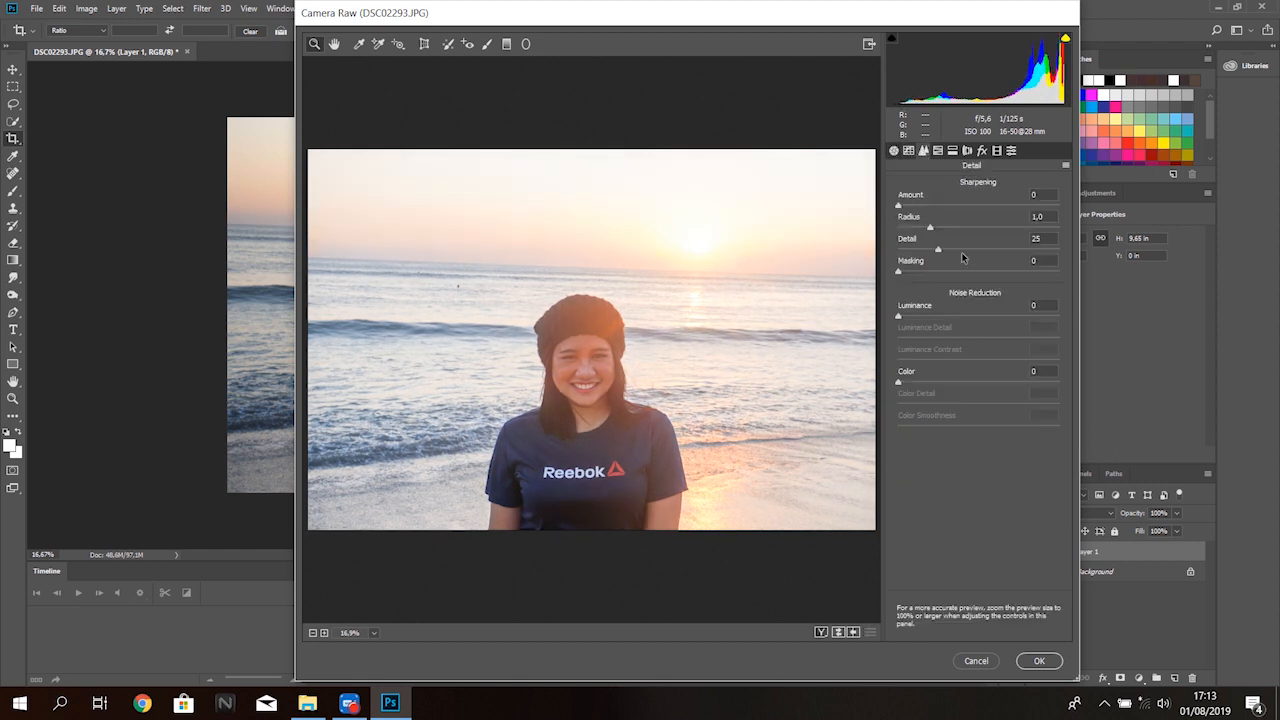
{"action": "left_click", "coordinate": [938, 150]}
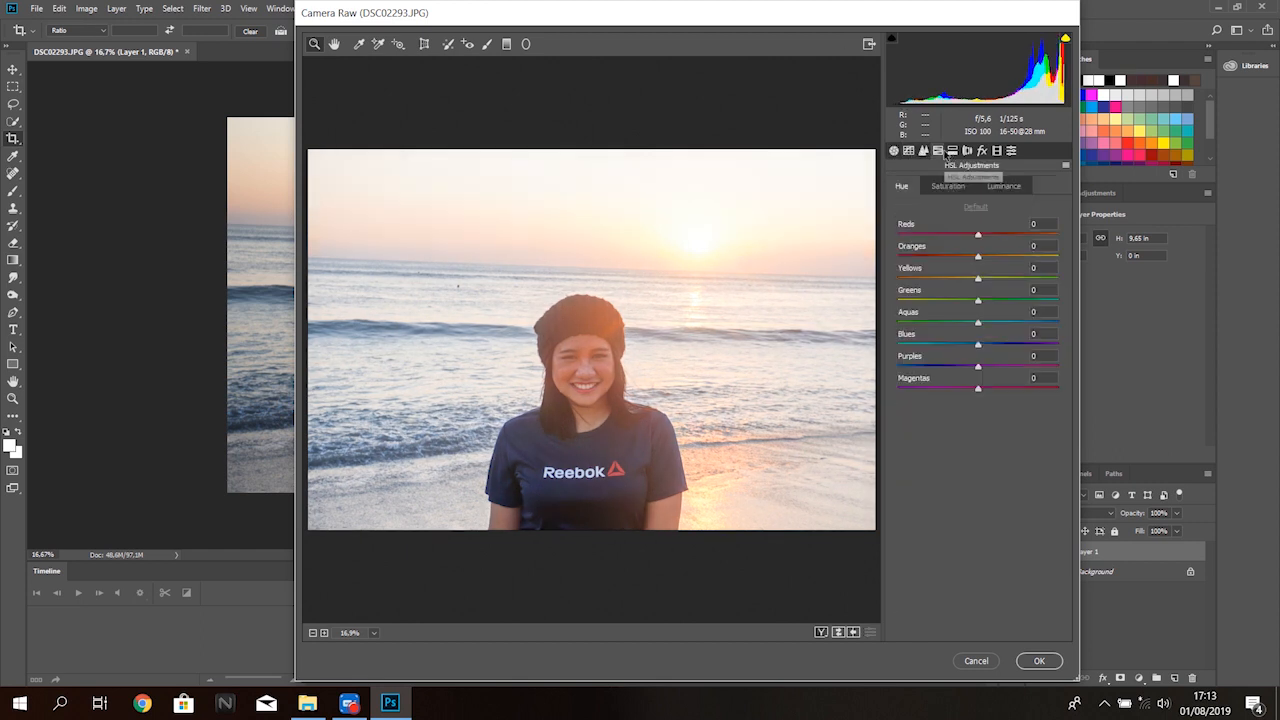
{"action": "left_click_drag", "start_coordinate": [939, 347], "coordinate": [942, 352]}
{"action": "left_click_drag", "start_coordinate": [1035, 362], "coordinate": [928, 366]}
{"action": "left_click_drag", "start_coordinate": [978, 257], "coordinate": [1011, 279]}
Set the orange saturation to -8 and adjust the yellow, blue and purple saturation in the HSL adjustments
{"action": "left_click", "coordinate": [948, 186]}
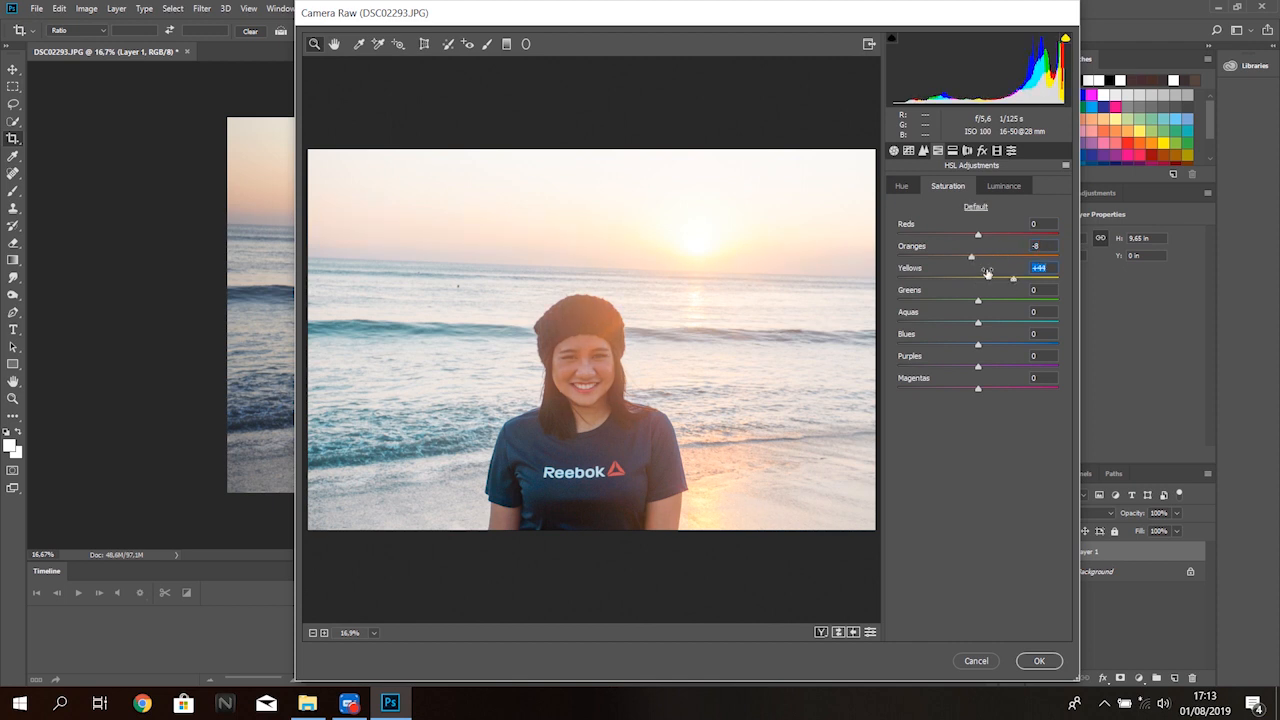
{"action": "left_click_drag", "start_coordinate": [932, 344], "coordinate": [996, 342]}
{"action": "left_click_drag", "start_coordinate": [935, 370], "coordinate": [965, 368]}
Set HSL luminance to Reds +10, Oranges +45, Yellows +36, Greens -17, Aquas +58, Blues +48 and Purples +62
{"action": "left_click", "coordinate": [1004, 186]}
{"action": "mouse_move", "coordinate": [992, 234]}
{"action": "left_mouse_down"}
{"action": "mouse_move", "coordinate": [1003, 236]}
{"action": "mouse_move", "coordinate": [966, 238]}
{"action": "mouse_move", "coordinate": [1000, 238]}
{"action": "mouse_move", "coordinate": [1014, 257]}
{"action": "mouse_move", "coordinate": [986, 236]}
{"action": "left_mouse_up"}
{"action": "left_click_drag", "start_coordinate": [982, 281], "coordinate": [1010, 270]}
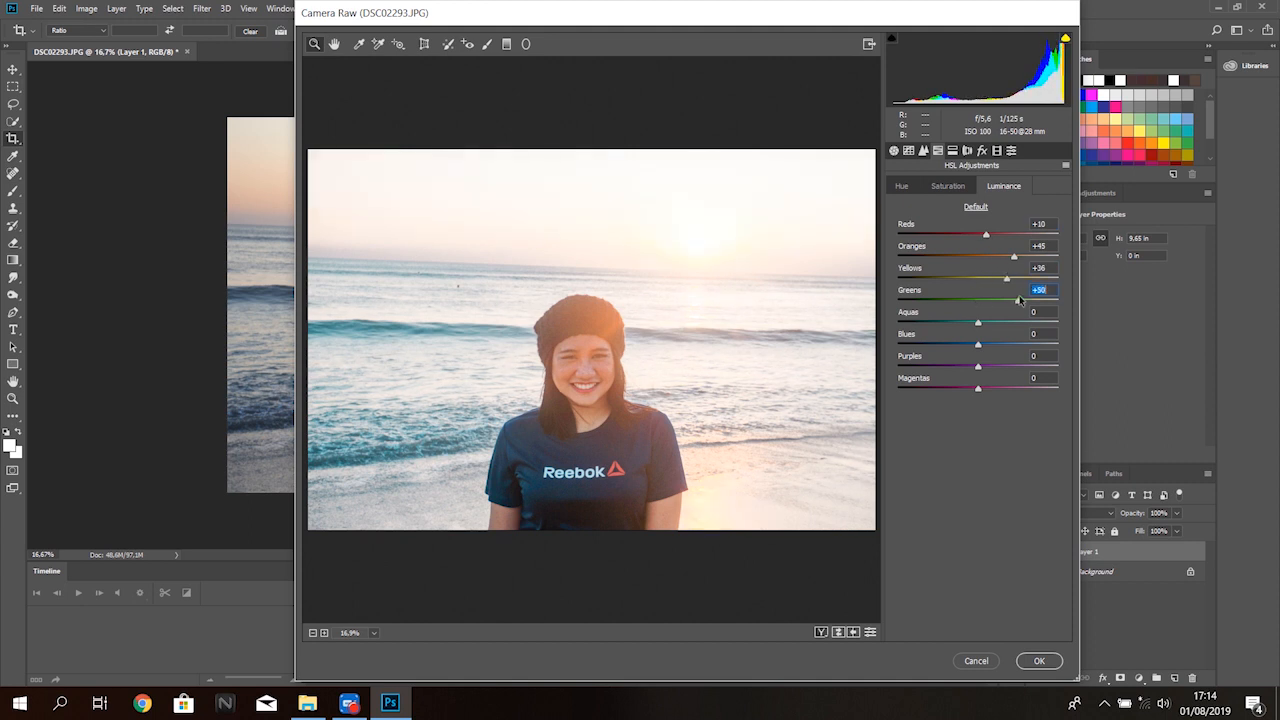
{"action": "left_click_drag", "start_coordinate": [978, 345], "coordinate": [1023, 337]}
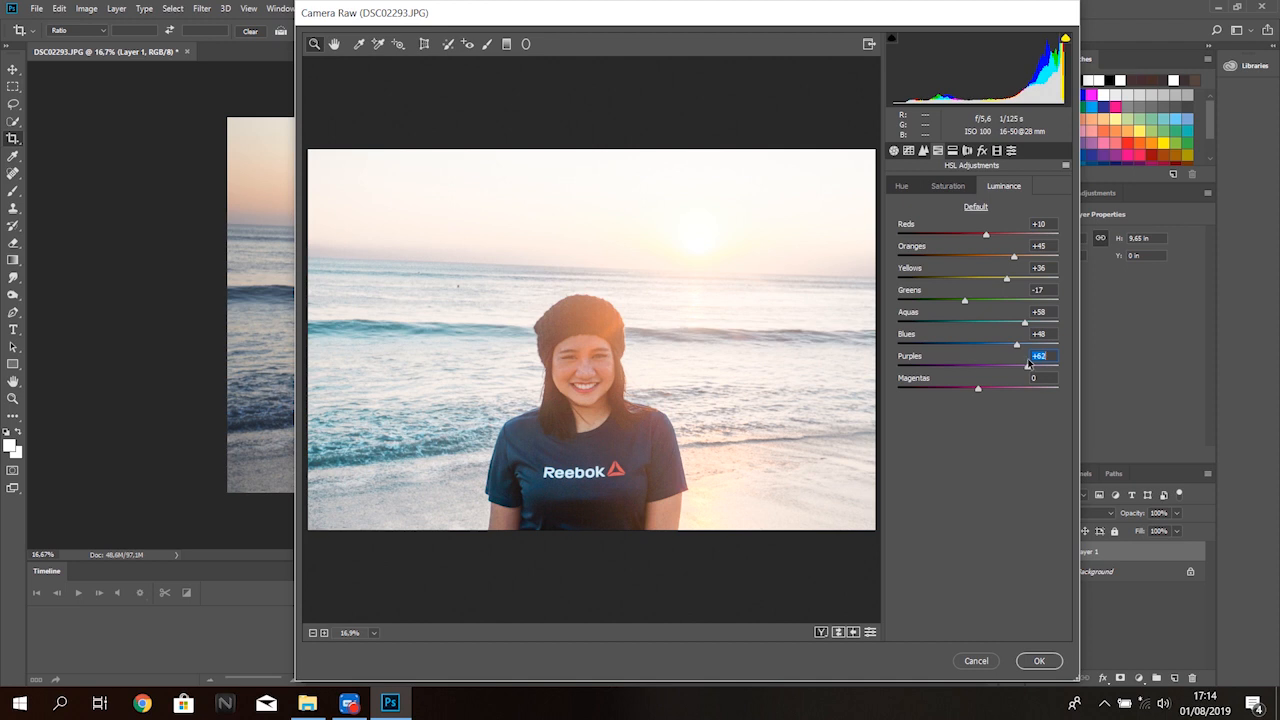
Split-tone the highlights with hue 35, saturation 18 and balance about +8, tint the shadows, and apply the Camera Raw edits to Layer 1
{"action": "left_click", "coordinate": [952, 151]}
{"action": "left_click_drag", "start_coordinate": [919, 209], "coordinate": [921, 209]}
{"action": "mouse_move", "coordinate": [919, 227]}
{"action": "left_mouse_down"}
{"action": "mouse_move", "coordinate": [899, 228]}
{"action": "mouse_move", "coordinate": [950, 217]}
{"action": "mouse_move", "coordinate": [926, 227]}
{"action": "left_mouse_up"}
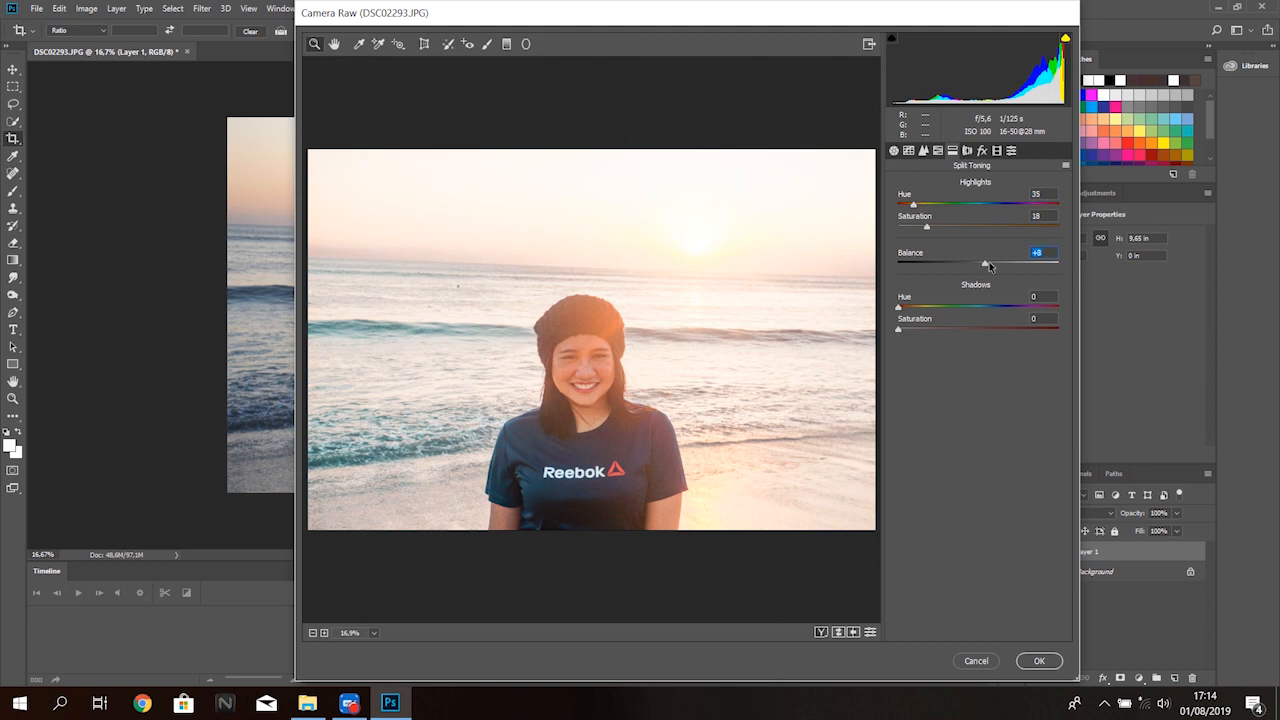
{"action": "left_click_drag", "start_coordinate": [922, 309], "coordinate": [957, 310]}
{"action": "left_click", "coordinate": [1039, 661]}
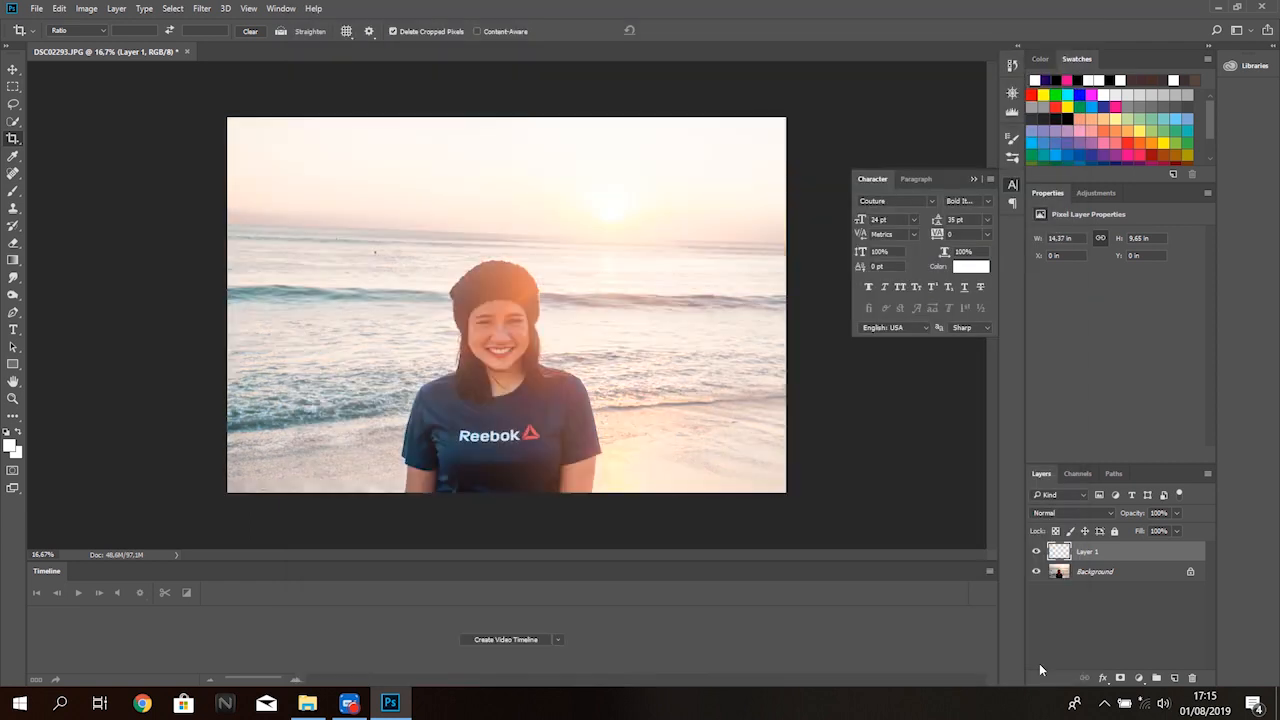
{"action": "left_click", "coordinate": [1036, 552]}
{"action": "left_click", "coordinate": [1036, 552]}
Switch to Chrome and search Google Images for "sunset sky"
{"action": "left_click", "coordinate": [142, 703]}
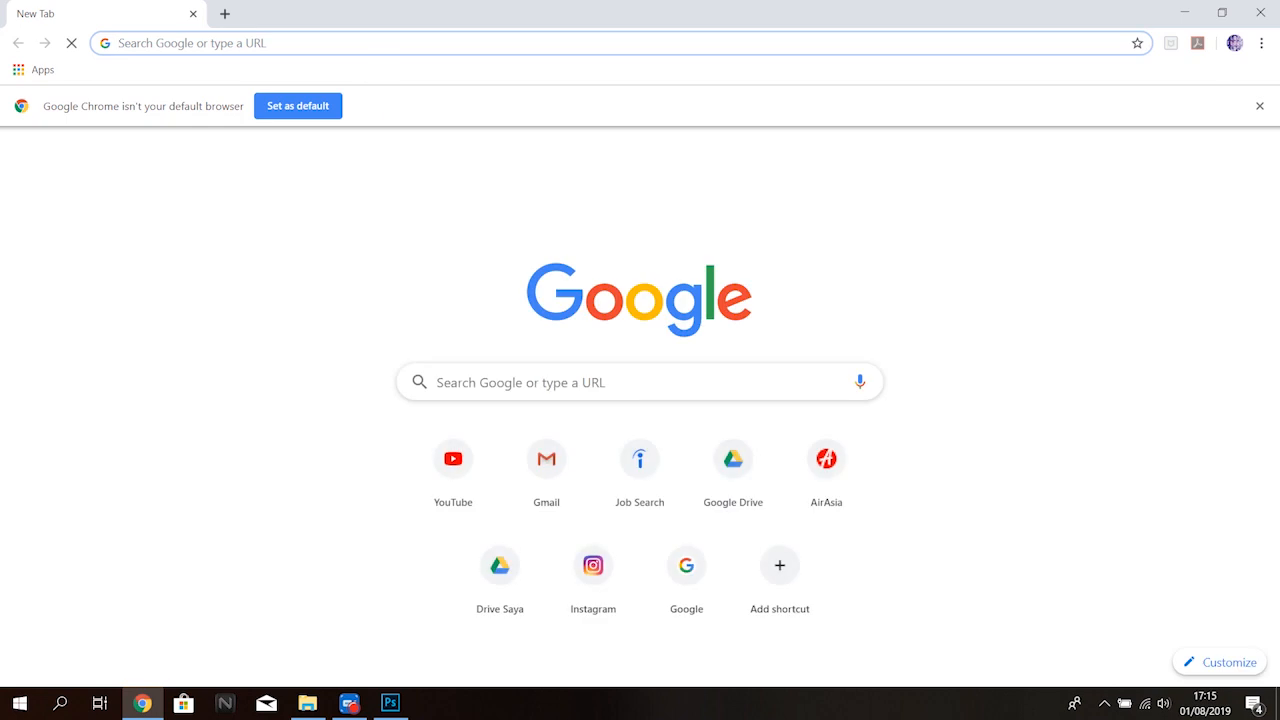
{"action": "type", "text": "sunset sky"}
{"action": "key", "text": "Return"}
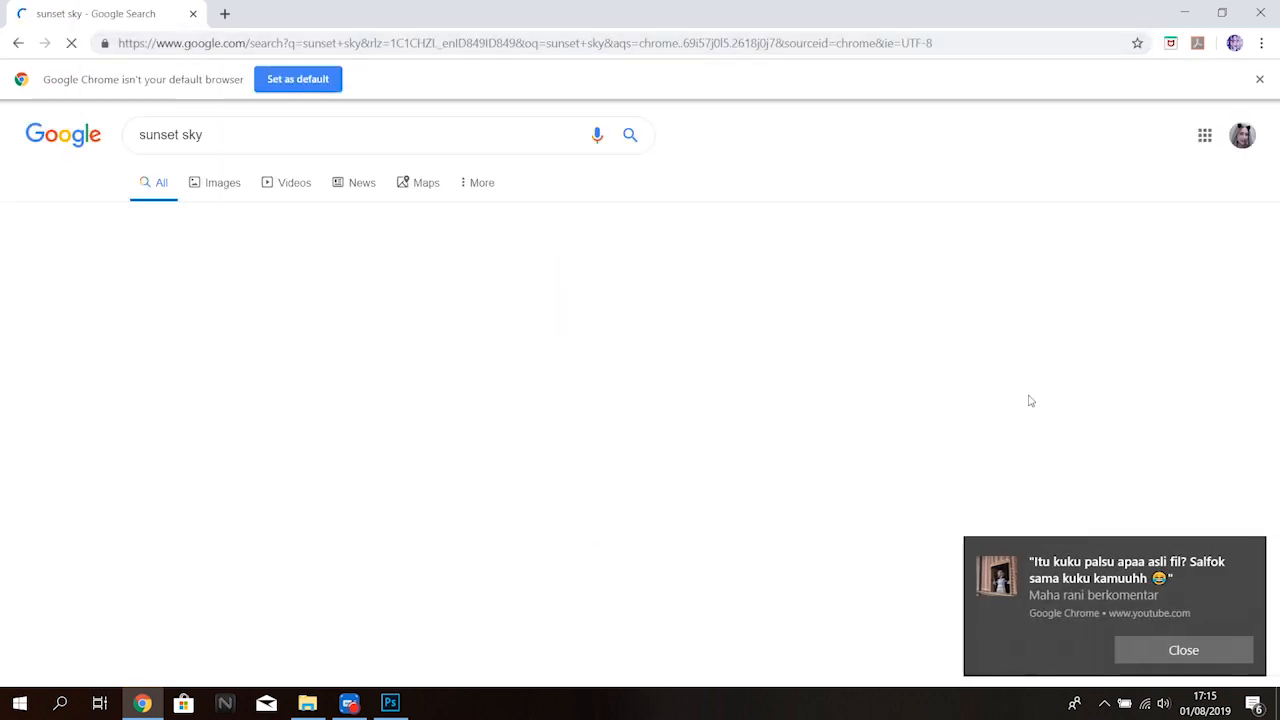
{"action": "left_click", "coordinate": [215, 182]}
{"action": "left_click", "coordinate": [1176, 649]}
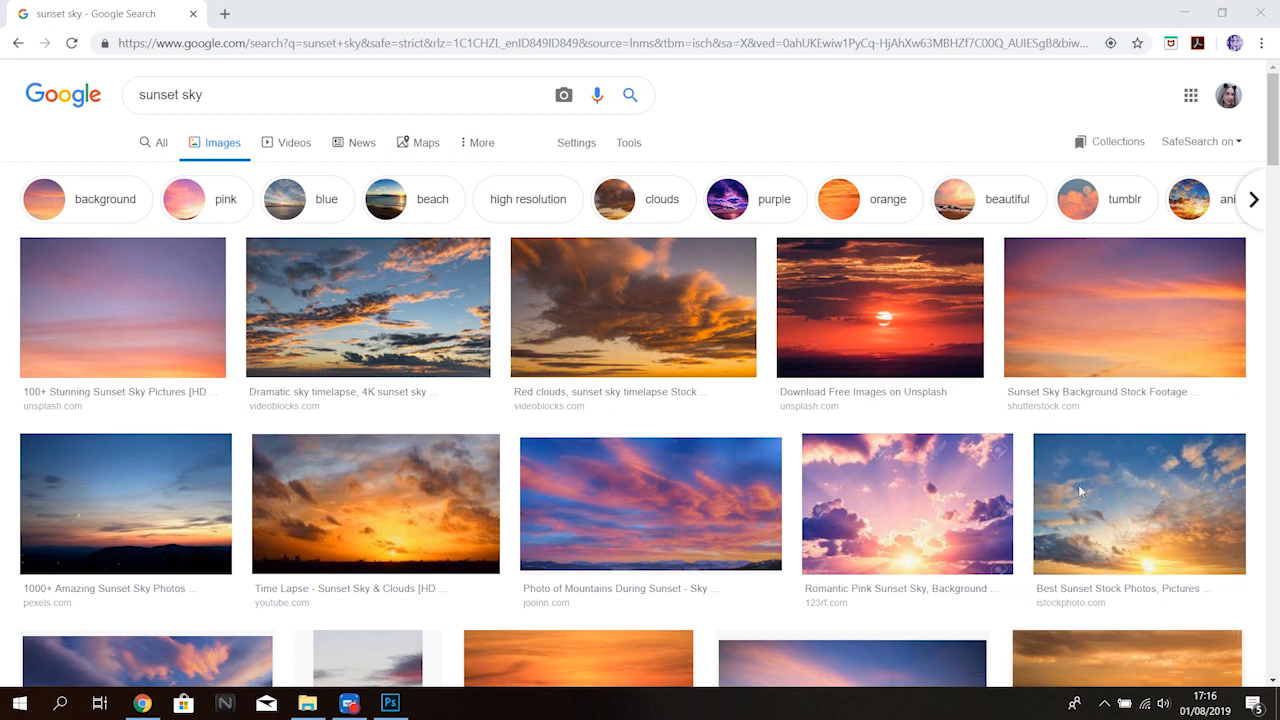
Open the purple and orange Shutterstock sunset sky background from the image results and save it to disk
{"action": "left_click", "coordinate": [1165, 300]}
{"action": "right_click", "coordinate": [576, 391]}
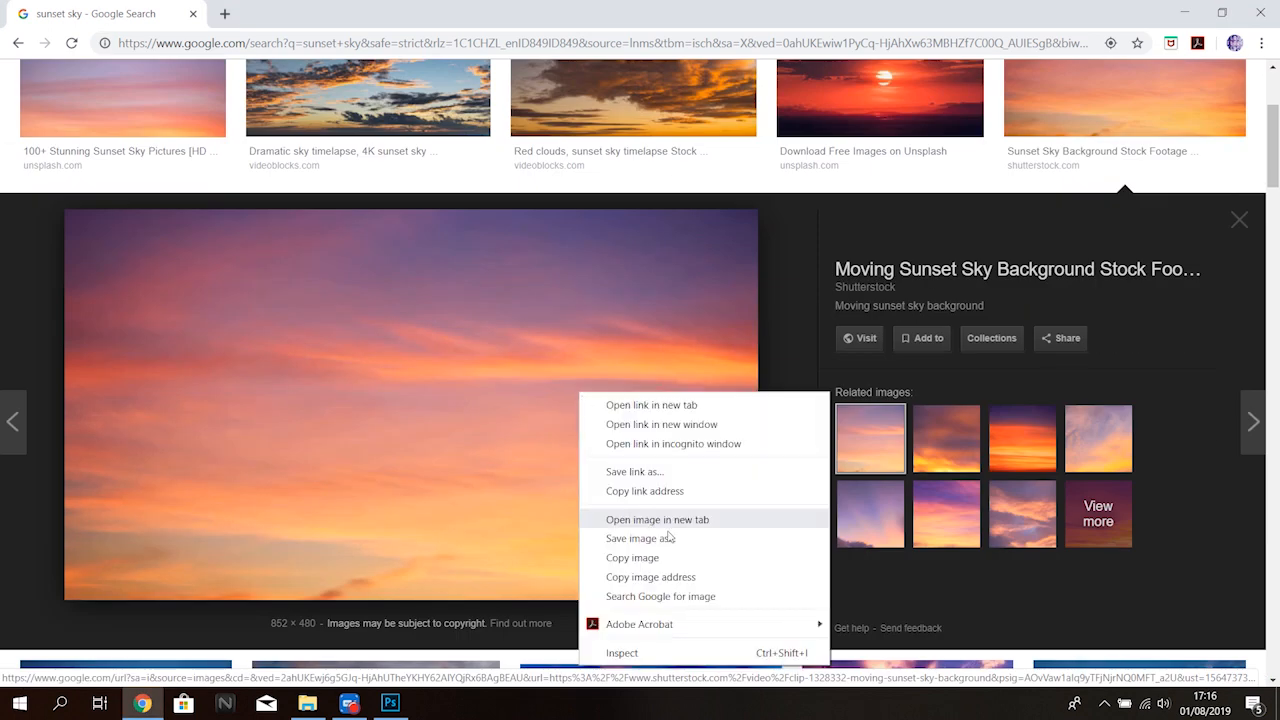
{"action": "left_click", "coordinate": [630, 537]}
{"action": "left_click", "coordinate": [497, 371]}
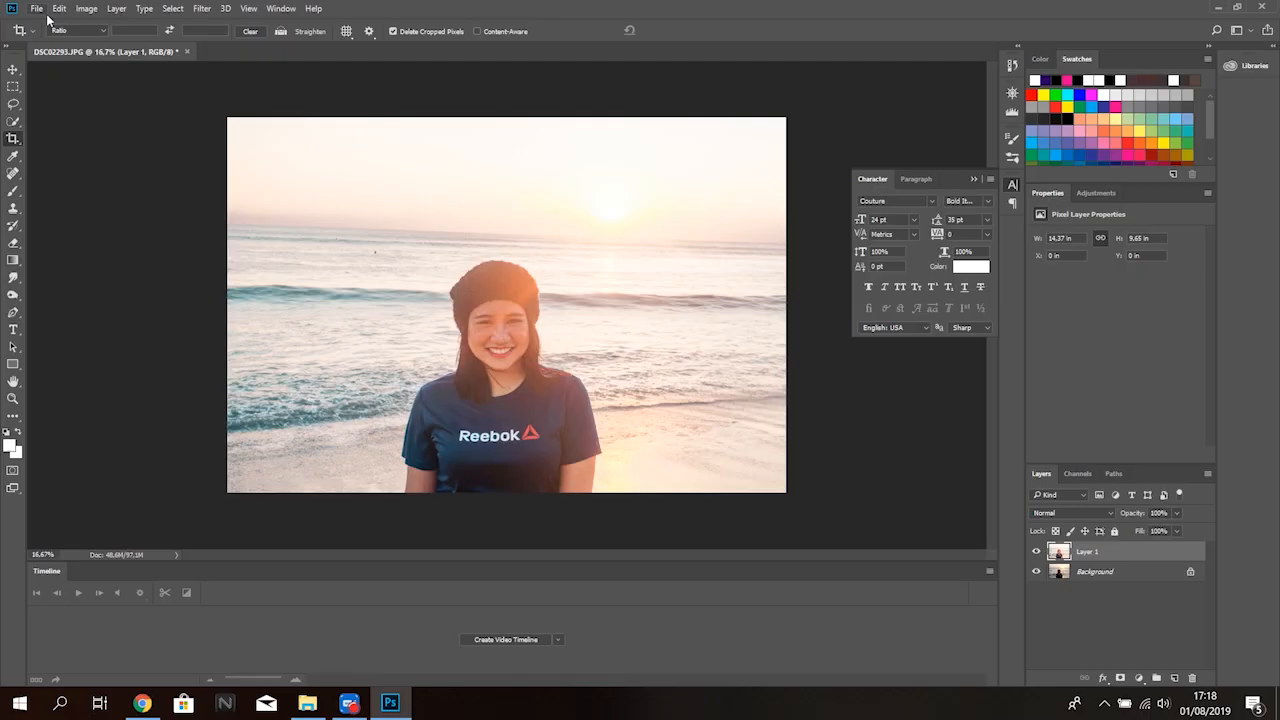
Place the orange sunset sky image "1" from the bg folder into the Photoshop document as an embedded object
{"action": "left_click", "coordinate": [40, 10]}
{"action": "left_click", "coordinate": [96, 319]}
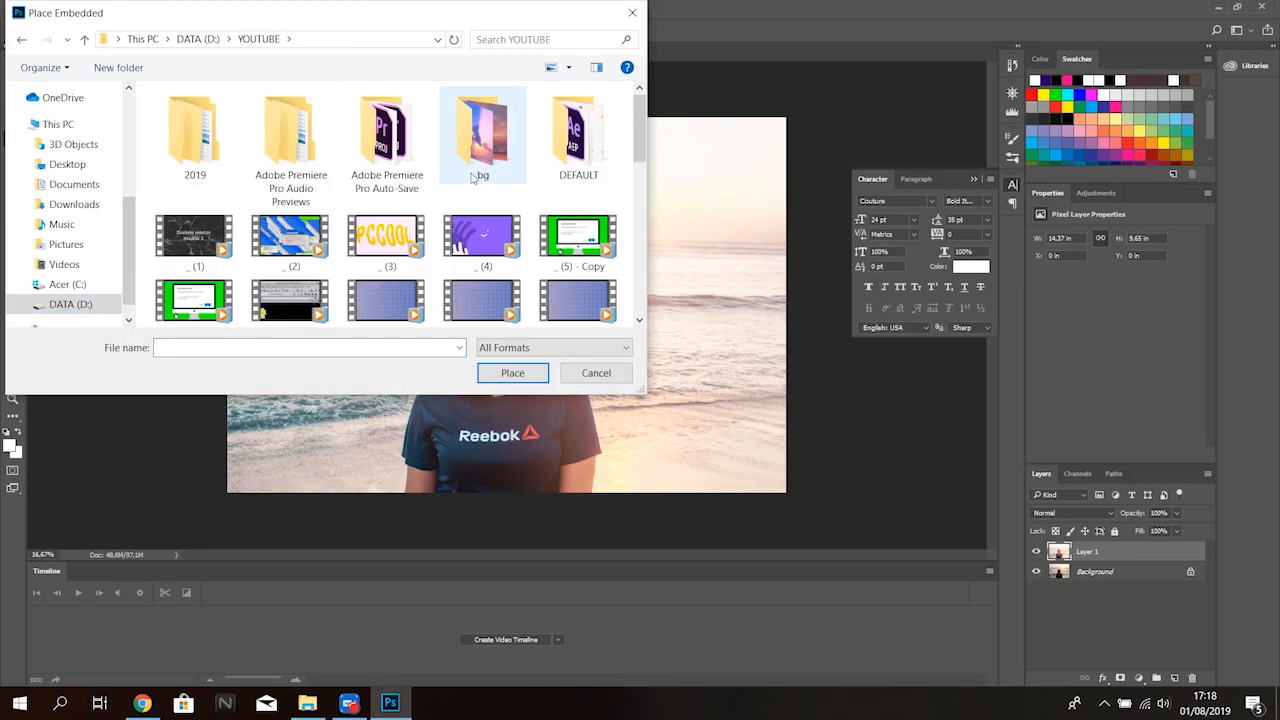
{"action": "double_click", "coordinate": [481, 115]}
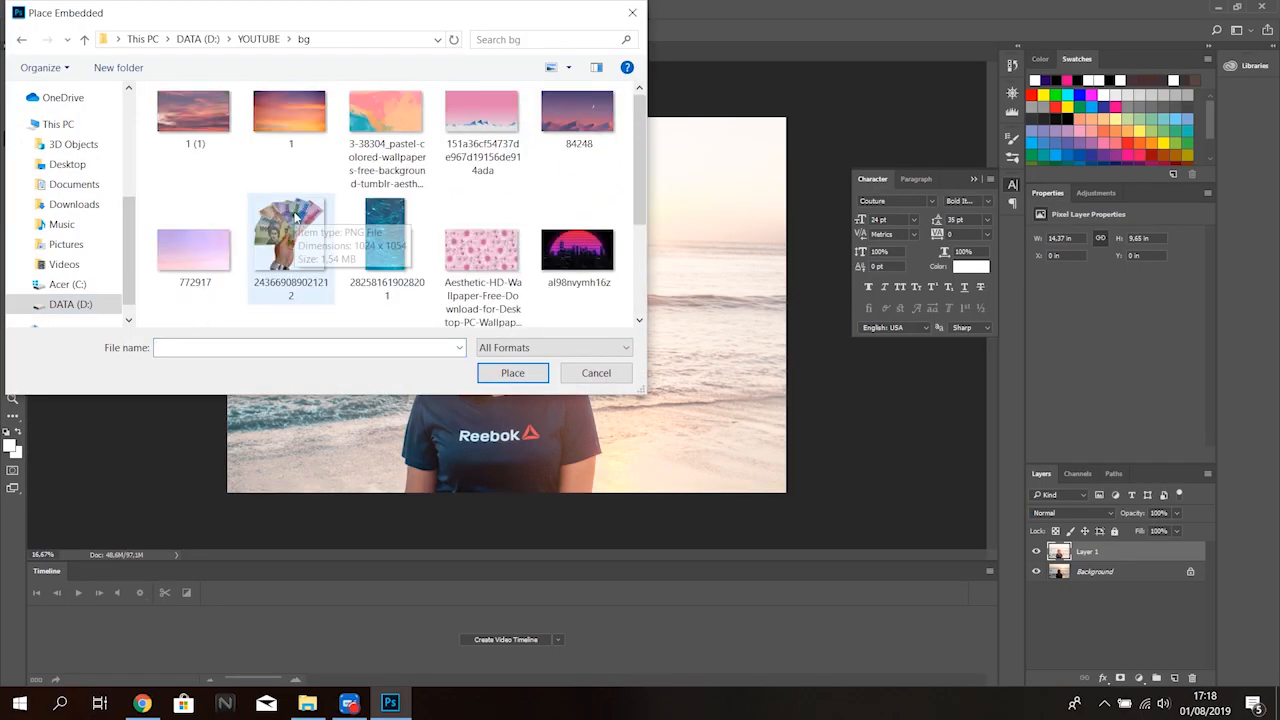
{"action": "double_click", "coordinate": [289, 115]}
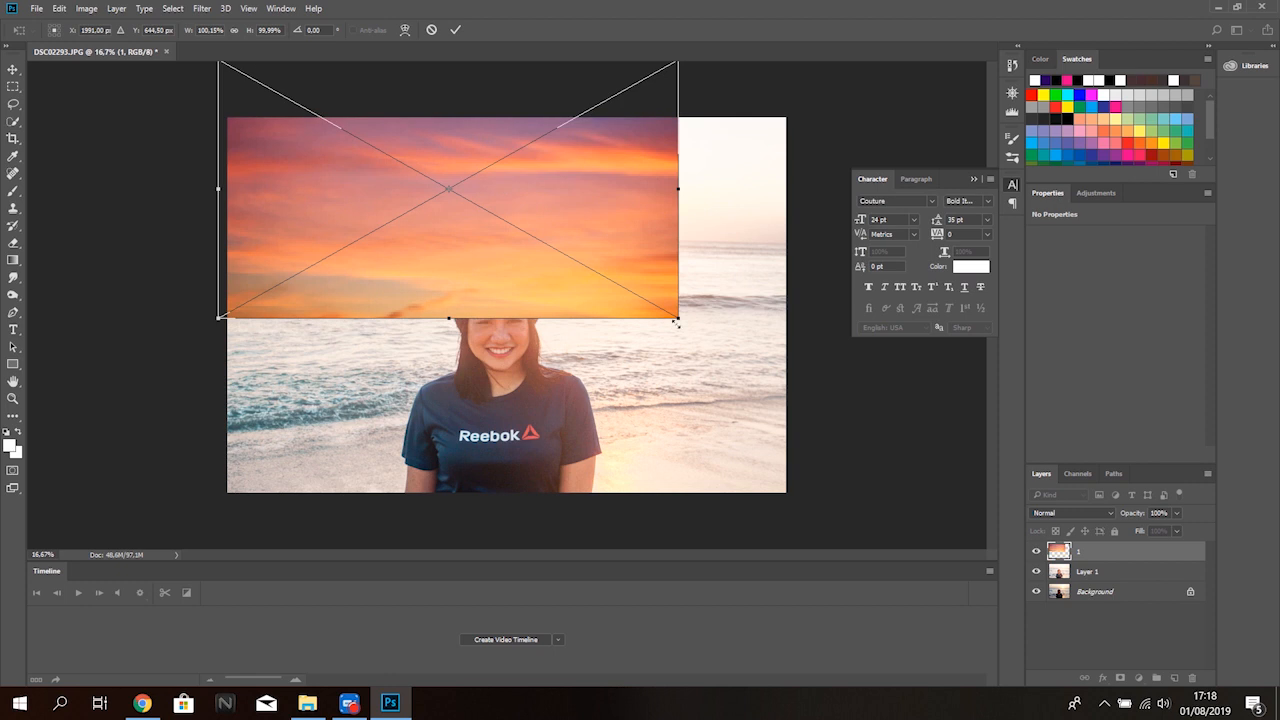
Stretch the placed sky image across the full canvas width, position it over the upper part of the photo, and commit the transform
{"action": "left_click_drag", "start_coordinate": [679, 320], "coordinate": [770, 341]}
{"action": "left_click_drag", "start_coordinate": [760, 212], "coordinate": [787, 213]}
{"action": "left_click_drag", "start_coordinate": [718, 256], "coordinate": [722, 227]}
{"action": "key", "text": "Return"}
{"action": "key", "text": "c"}
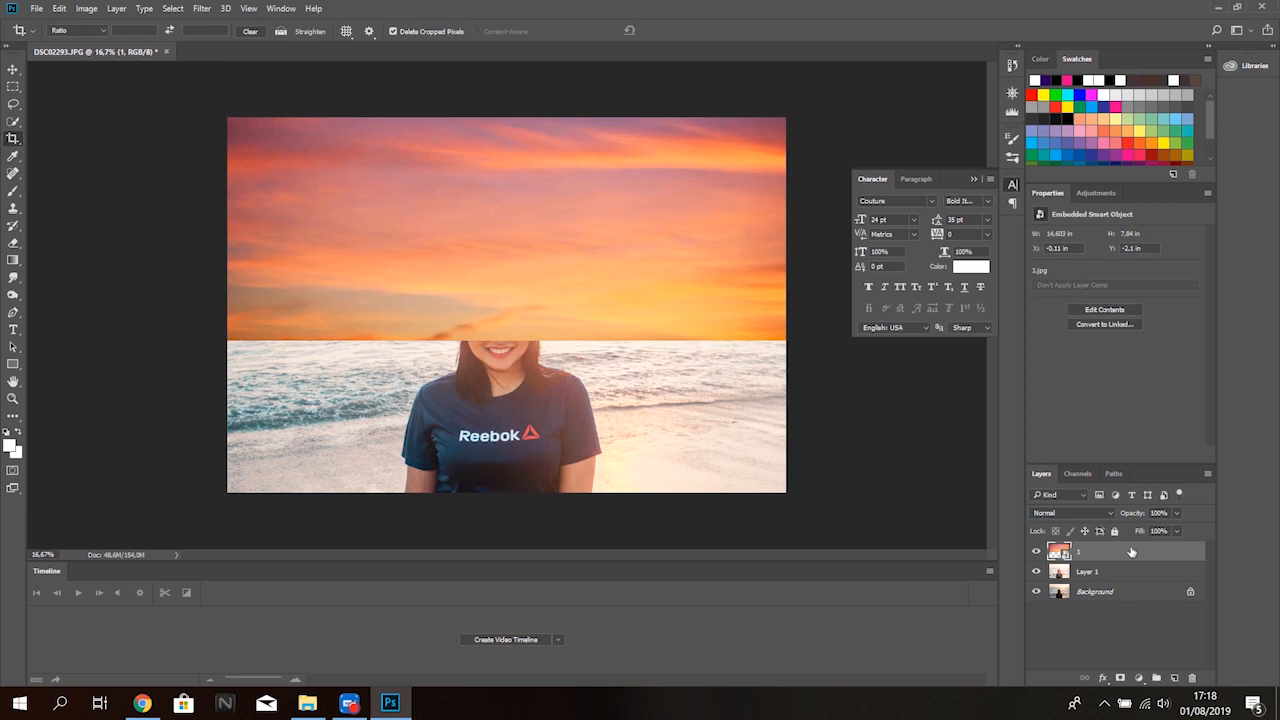
Add a layer mask to the sky layer and set up a soft black brush of 400 px
{"action": "left_click", "coordinate": [1120, 678]}
{"action": "left_click", "coordinate": [13, 190]}
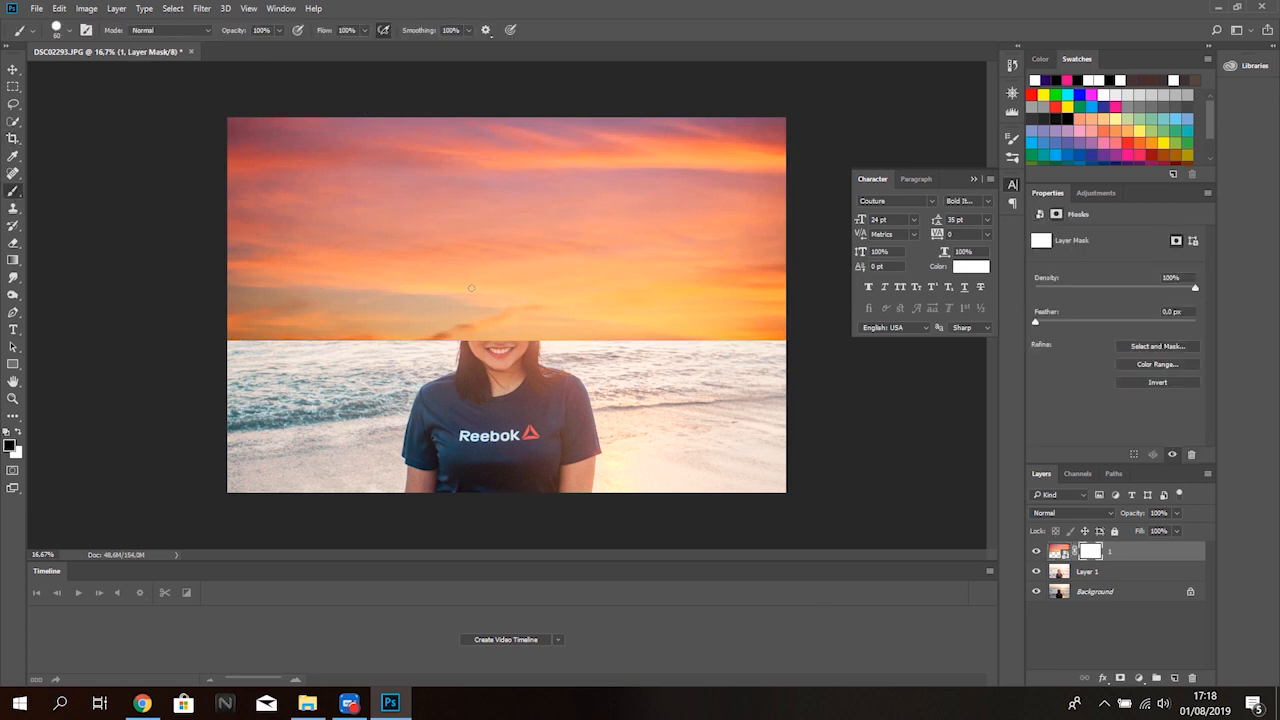
{"action": "left_click", "coordinate": [70, 31]}
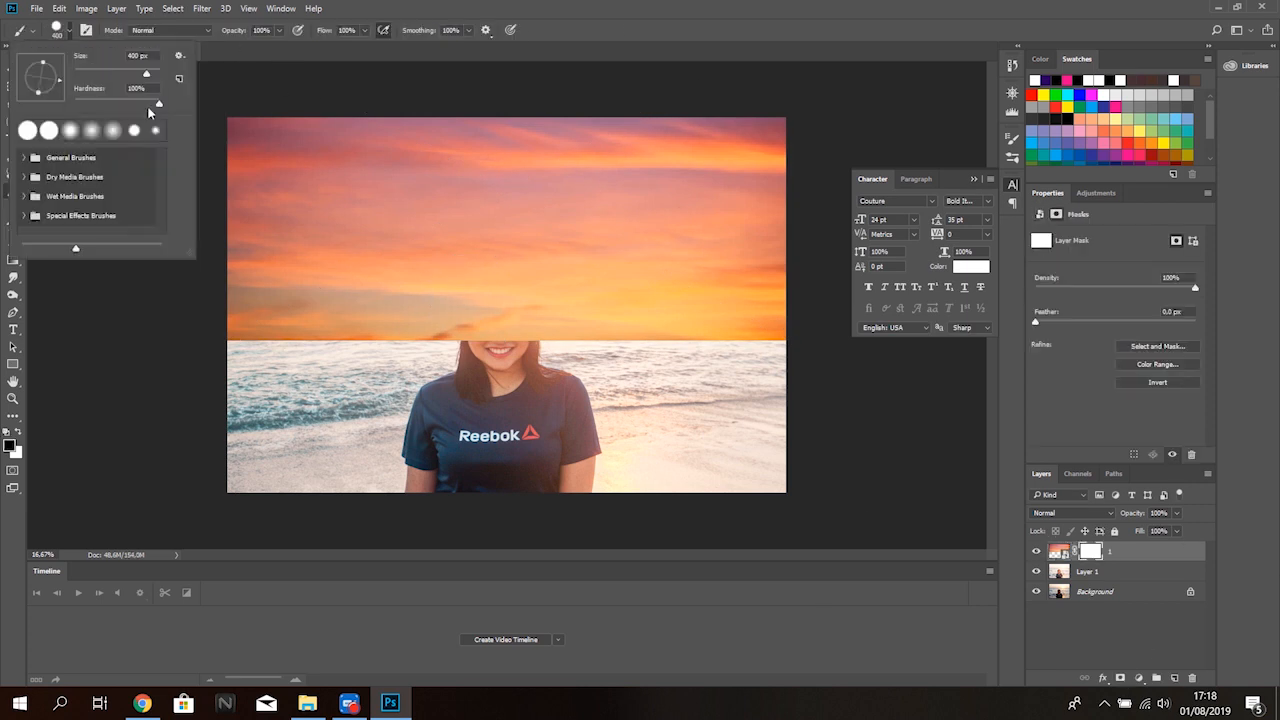
{"action": "left_click", "coordinate": [268, 52]}
Enlarge the brush and mask out the lower part of the sky image over the sea and the woman's head, up to the horizon
{"action": "mouse_move", "coordinate": [615, 340]}
{"action": "left_mouse_down"}
{"action": "mouse_move", "coordinate": [510, 286]}
{"action": "mouse_move", "coordinate": [378, 281]}
{"action": "left_mouse_up"}
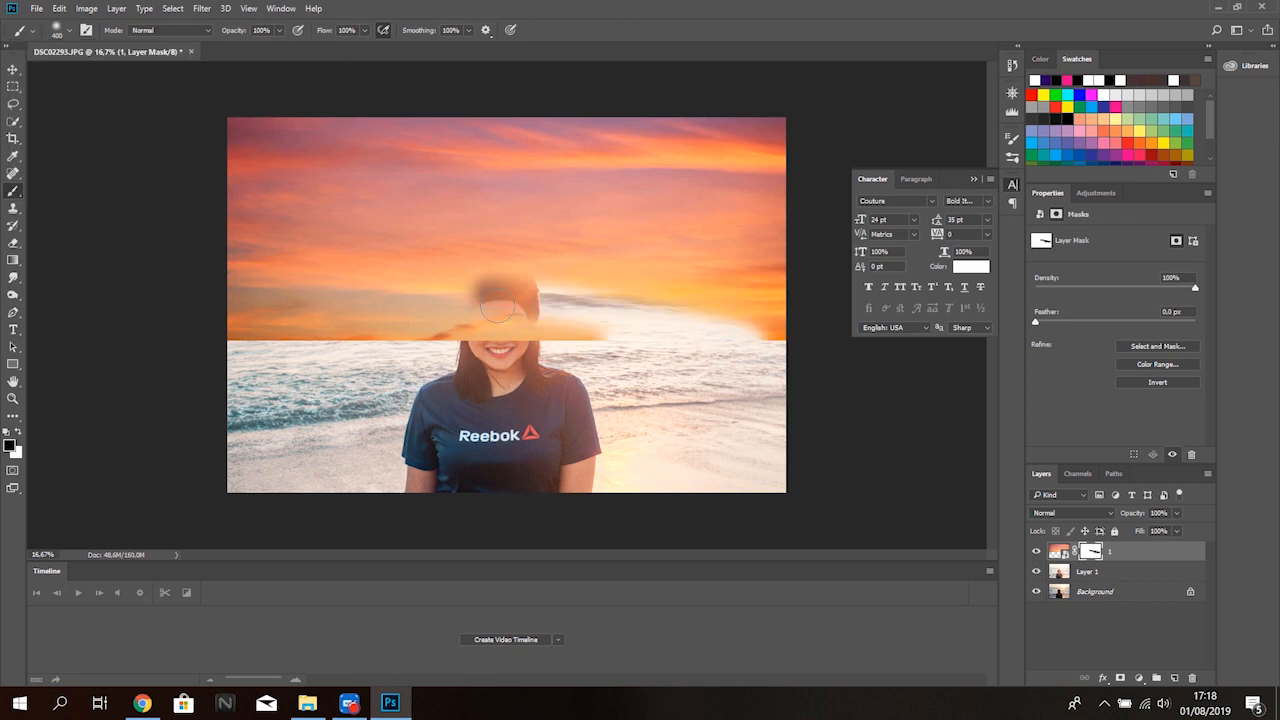
{"action": "key", "text": "ctrl+z"}
{"action": "key", "text": "bracketright"}
{"action": "key", "text": "bracketright"}
{"action": "key", "text": "bracketright"}
{"action": "key", "text": "bracketright"}
{"action": "key", "text": "bracketright"}
{"action": "mouse_move", "coordinate": [612, 330]}
{"action": "left_mouse_down"}
{"action": "mouse_move", "coordinate": [325, 330]}
{"action": "mouse_move", "coordinate": [116, 348]}
{"action": "left_mouse_up"}
{"action": "mouse_move", "coordinate": [254, 306]}
{"action": "left_mouse_down"}
{"action": "mouse_move", "coordinate": [706, 333]}
{"action": "mouse_move", "coordinate": [680, 300]}
{"action": "mouse_move", "coordinate": [194, 263]}
{"action": "mouse_move", "coordinate": [701, 284]}
{"action": "left_mouse_up"}
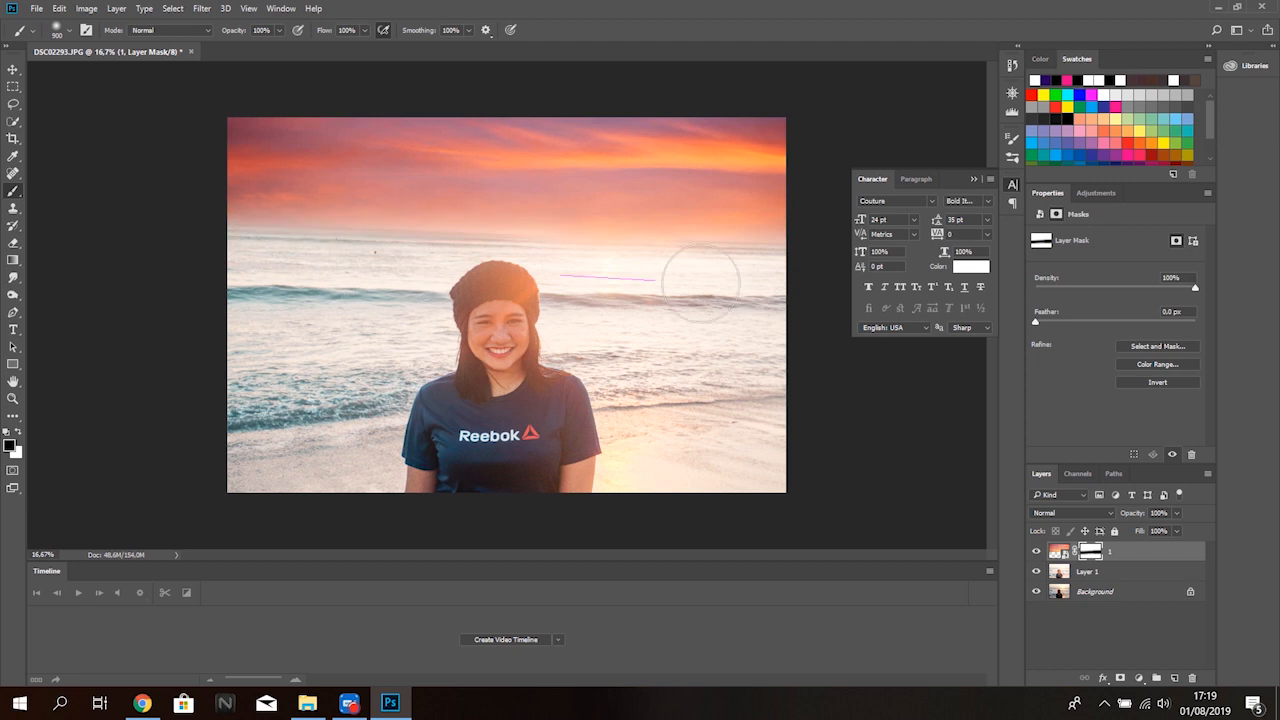
Add a Brightness/Contrast adjustment clipped to the sky layer with brightness 69 and contrast -31
{"action": "left_click", "coordinate": [1138, 678]}
{"action": "left_click", "coordinate": [1185, 418]}
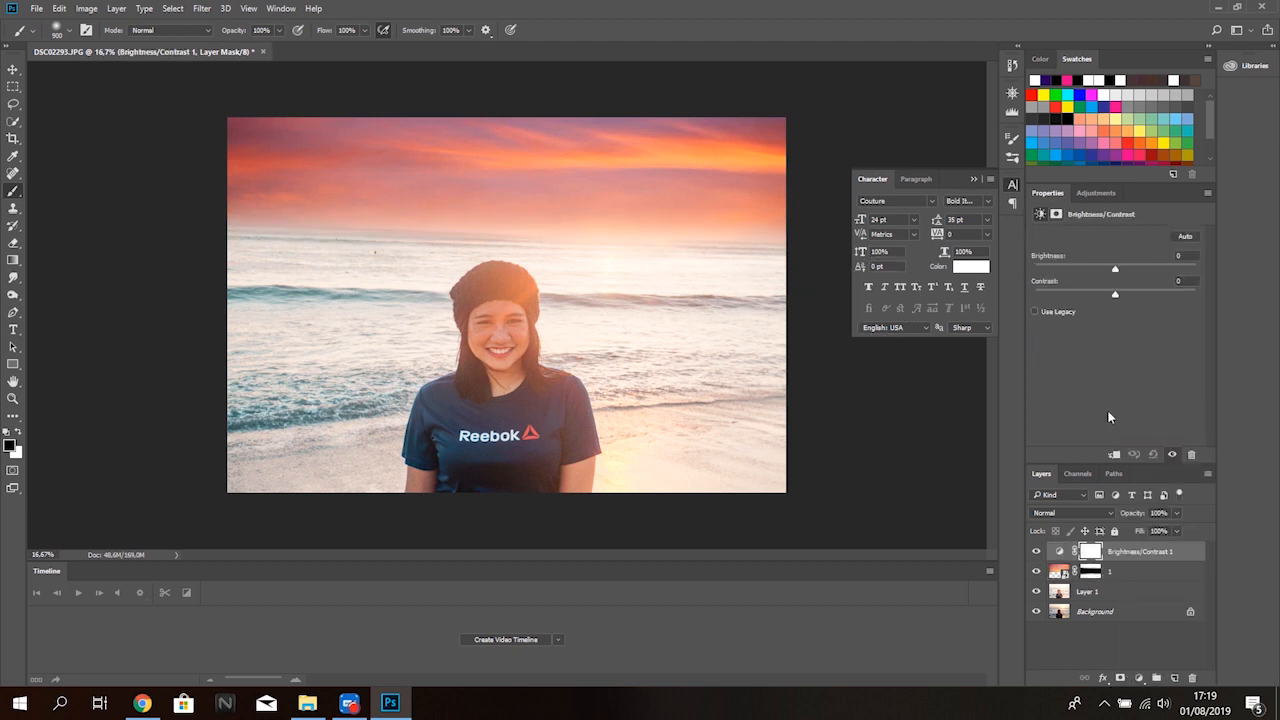
{"action": "left_click_drag", "start_coordinate": [1115, 269], "coordinate": [1066, 311]}
{"action": "left_click_drag", "start_coordinate": [1161, 276], "coordinate": [1158, 290]}
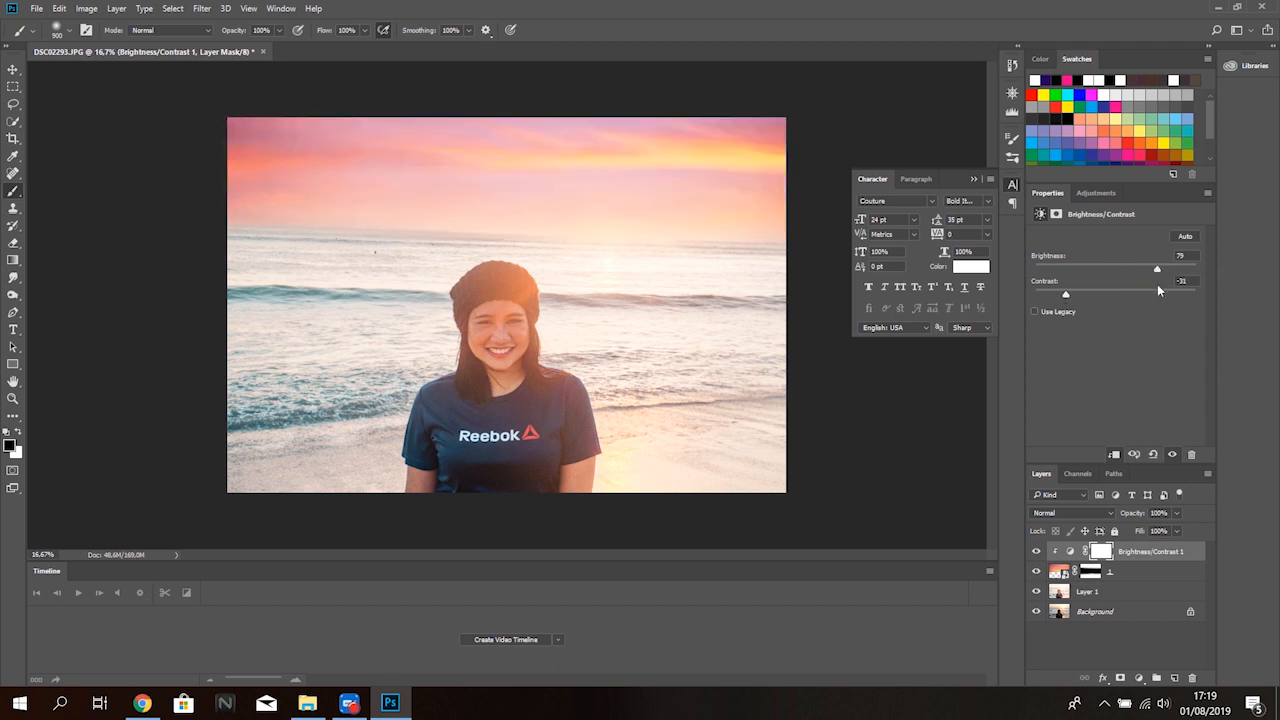
Add a Hue/Saturation adjustment clipped to the sky layer with hue +10, saturation -16 and lightness +10
{"action": "left_click", "coordinate": [1139, 679]}
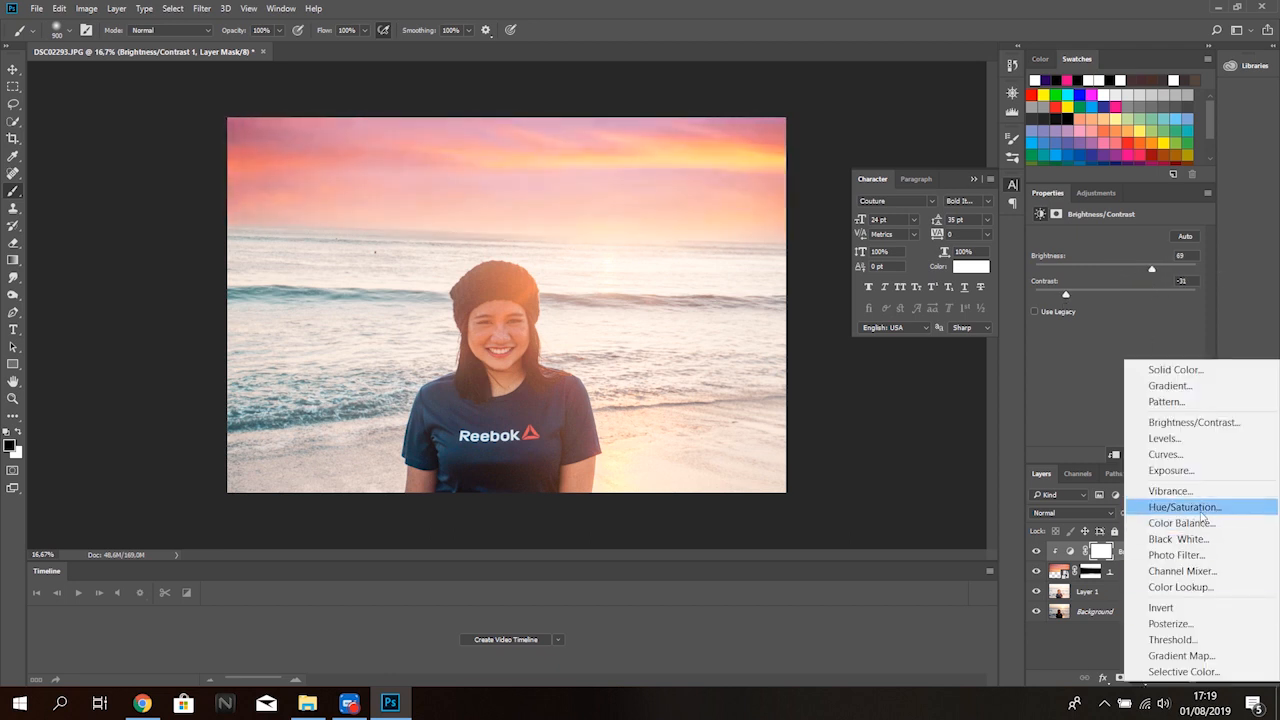
{"action": "left_click", "coordinate": [1135, 523]}
{"action": "left_click_drag", "start_coordinate": [1115, 285], "coordinate": [1125, 343]}
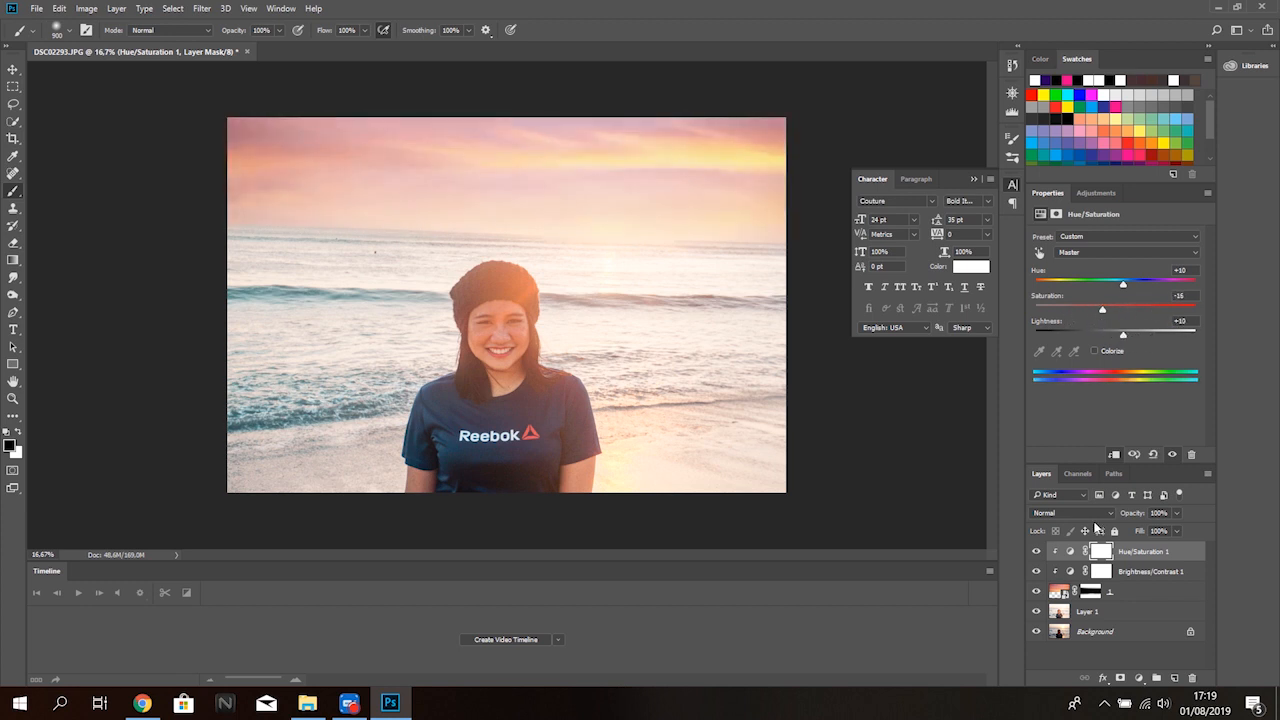
{"action": "left_click", "coordinate": [1124, 593]}
Switch to Chrome, search Google Images for "cloud overlay" and browse the results for a pastel sky
{"action": "left_click", "coordinate": [142, 703]}
{"action": "scroll", "coordinate": [486, 126], "scroll_direction": "up", "scroll_amount": 20}
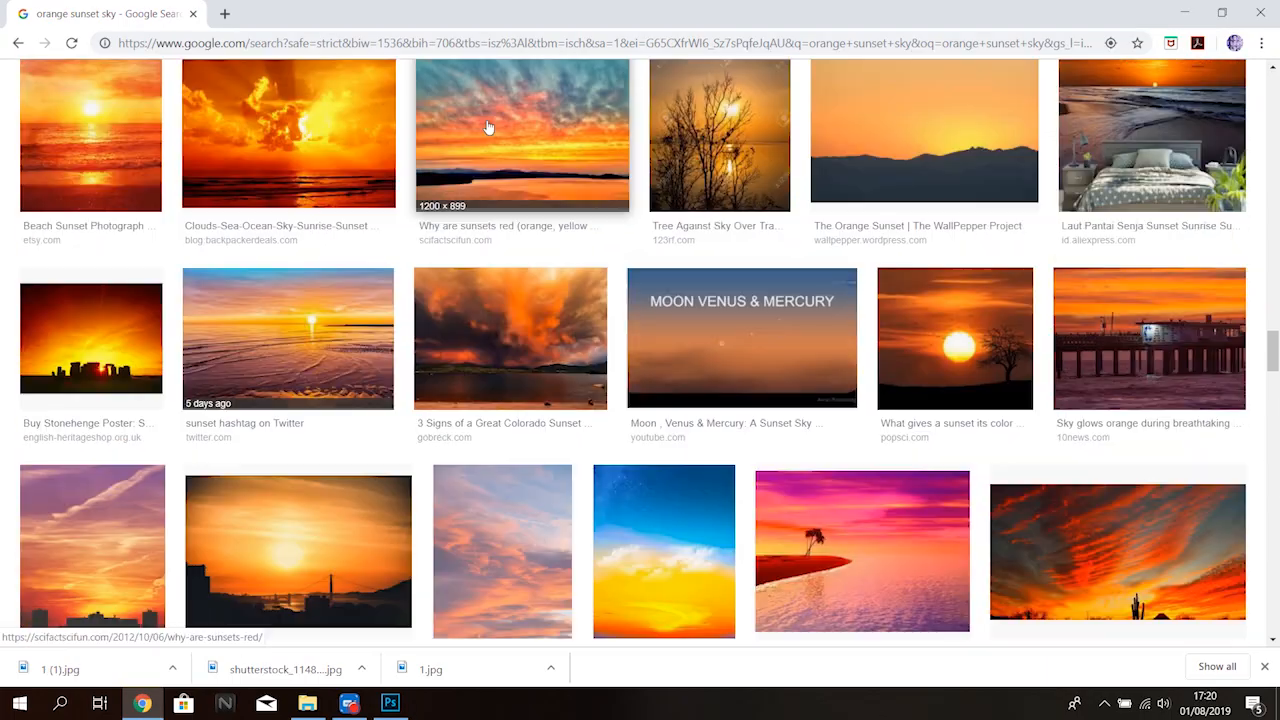
{"action": "scroll", "coordinate": [454, 118], "scroll_direction": "up", "scroll_amount": 10}
{"action": "left_click_drag", "start_coordinate": [280, 94], "coordinate": [57, 90]}
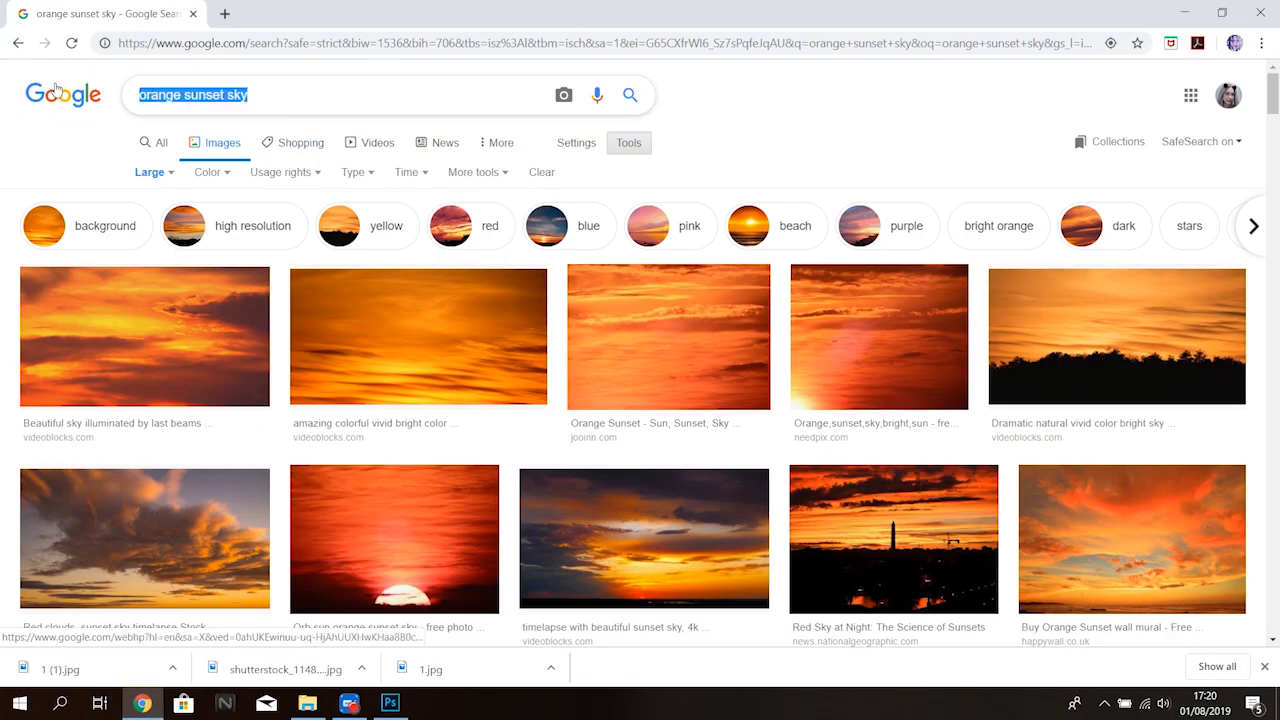
{"action": "type", "text": "cloud"}
{"action": "left_click", "coordinate": [170, 126]}
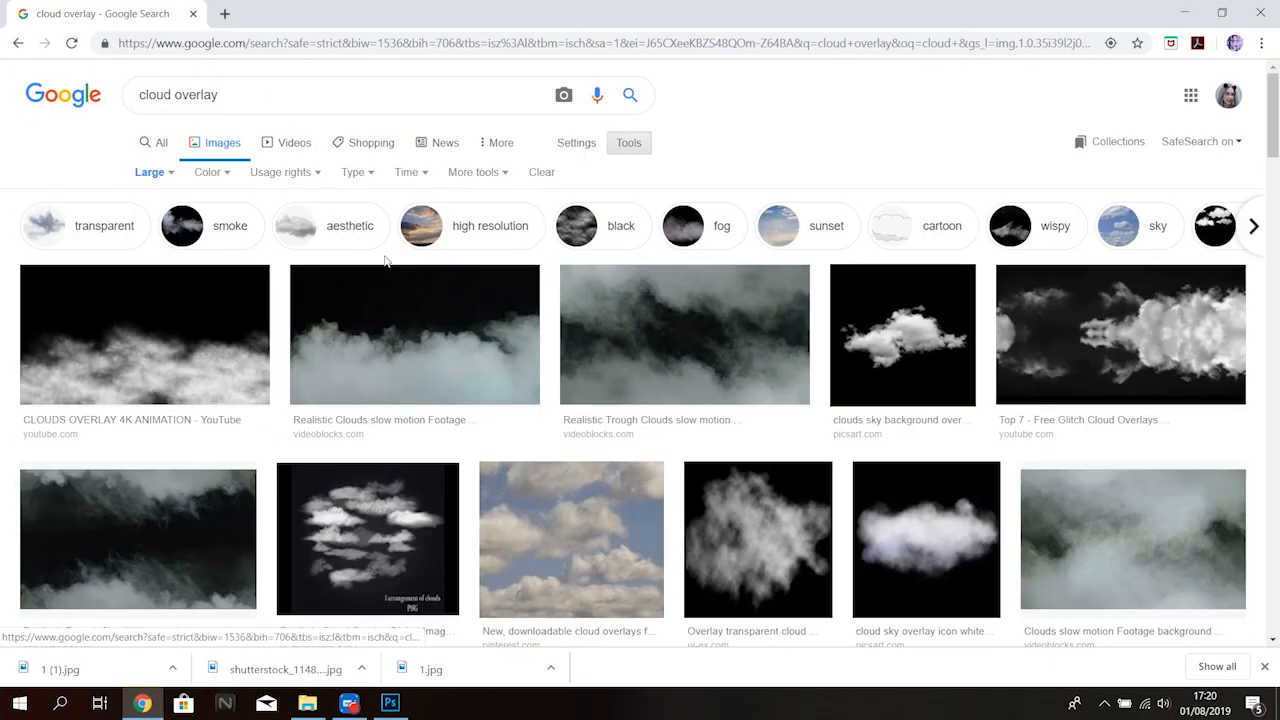
{"action": "scroll", "coordinate": [493, 308], "scroll_direction": "down", "scroll_amount": 3}
{"action": "scroll", "coordinate": [493, 308], "scroll_direction": "down", "scroll_amount": 10}
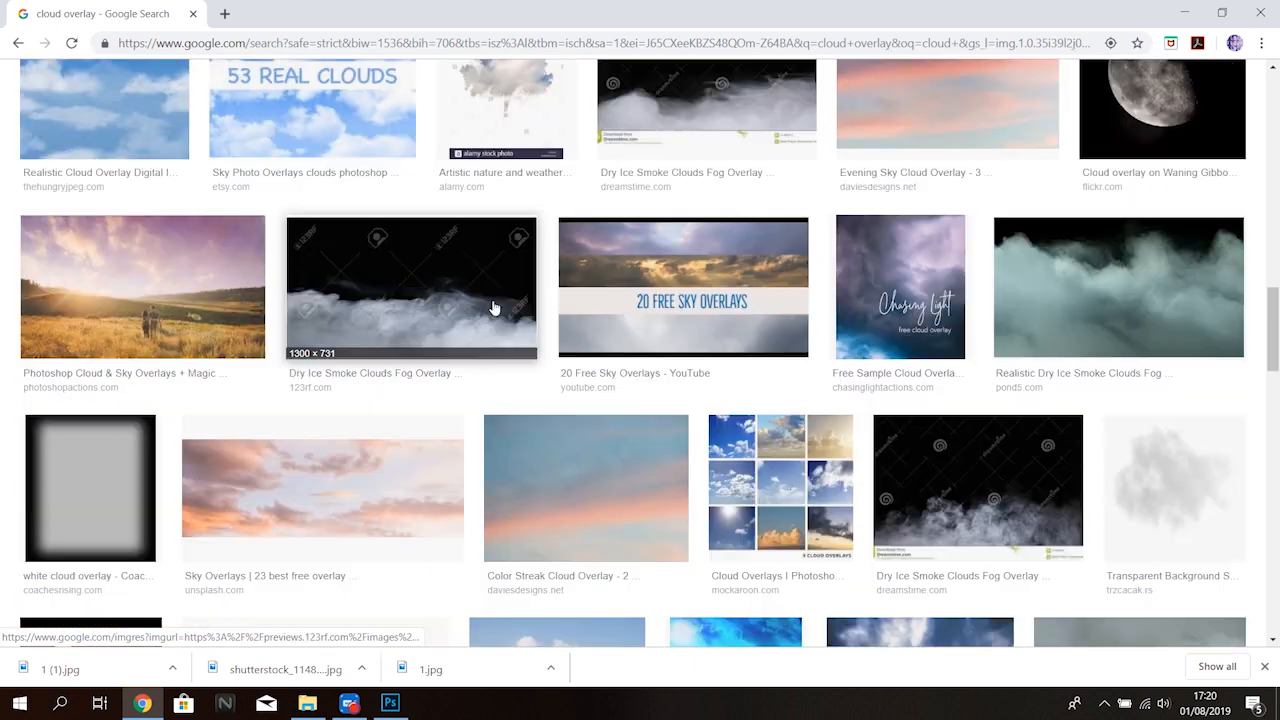
Open the Unsplash Sky Overlays result and save the related 1000 × 667 pink cloud image to disk
{"action": "left_click", "coordinate": [368, 492]}
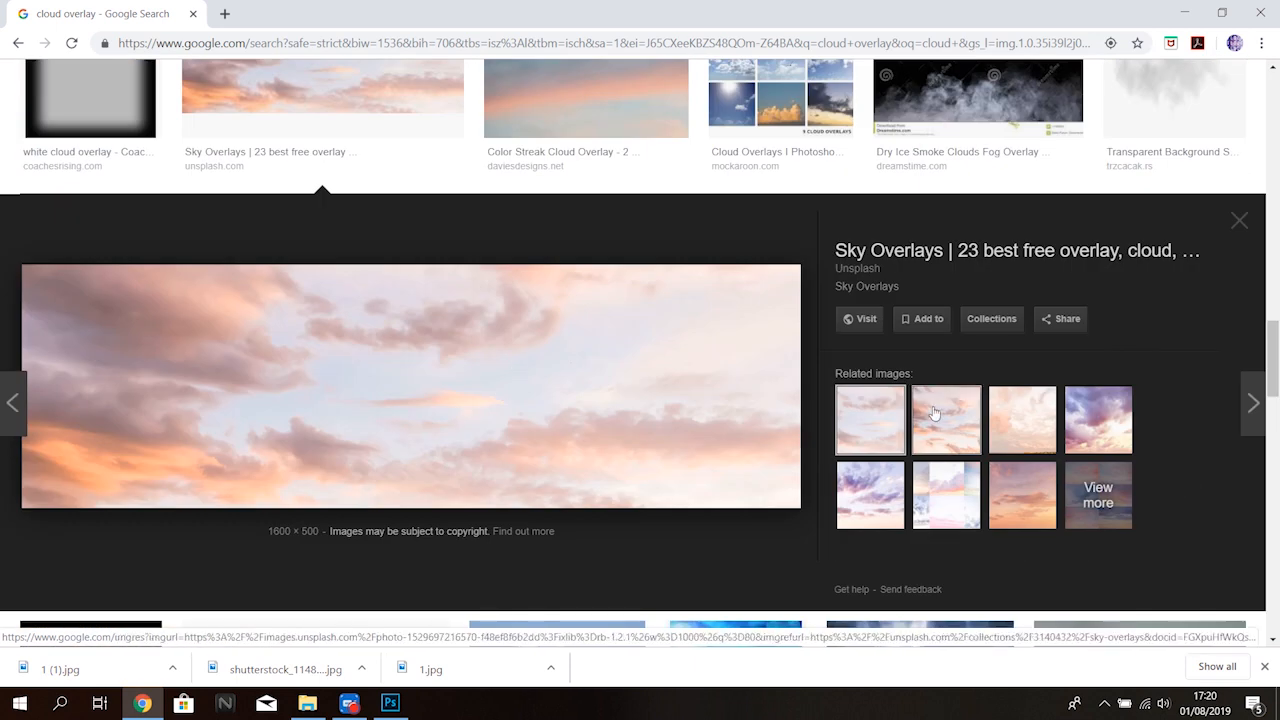
{"action": "right_click", "coordinate": [398, 418]}
{"action": "left_click", "coordinate": [430, 289]}
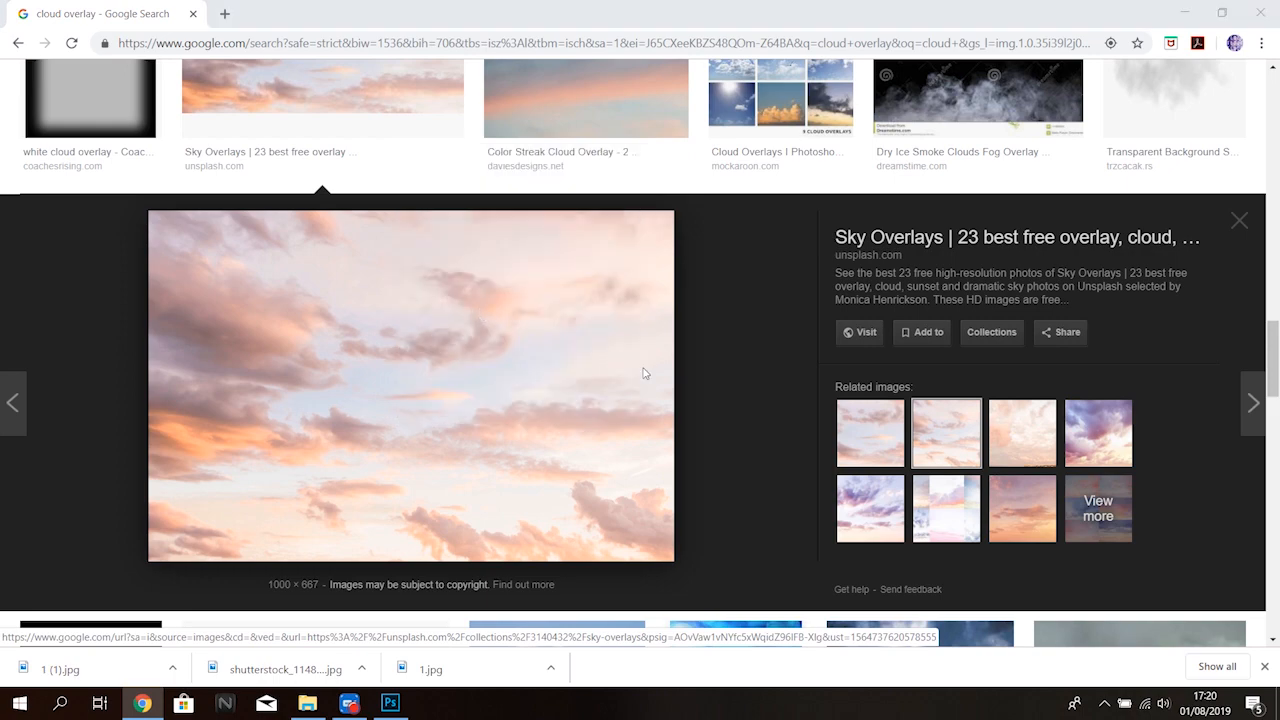
{"action": "left_click", "coordinate": [501, 373]}
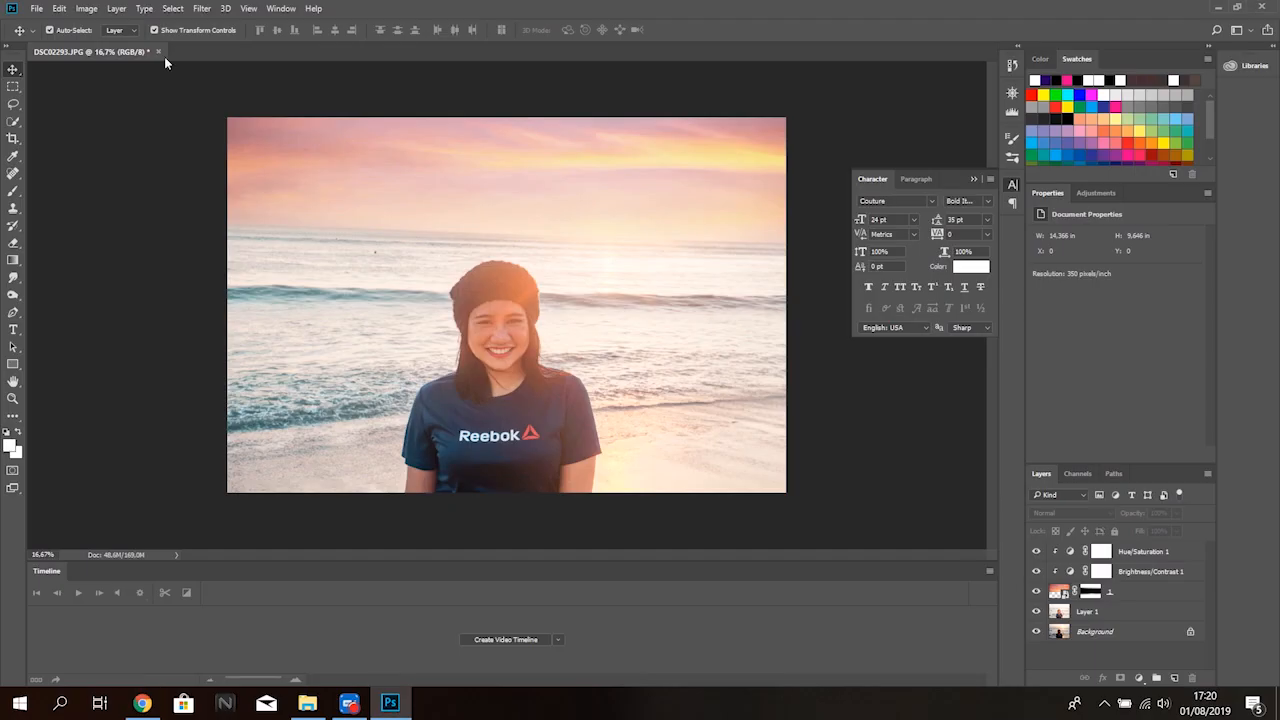
Place the saved Unsplash cloud photo into the Photoshop document as an embedded object
{"action": "left_click", "coordinate": [38, 9]}
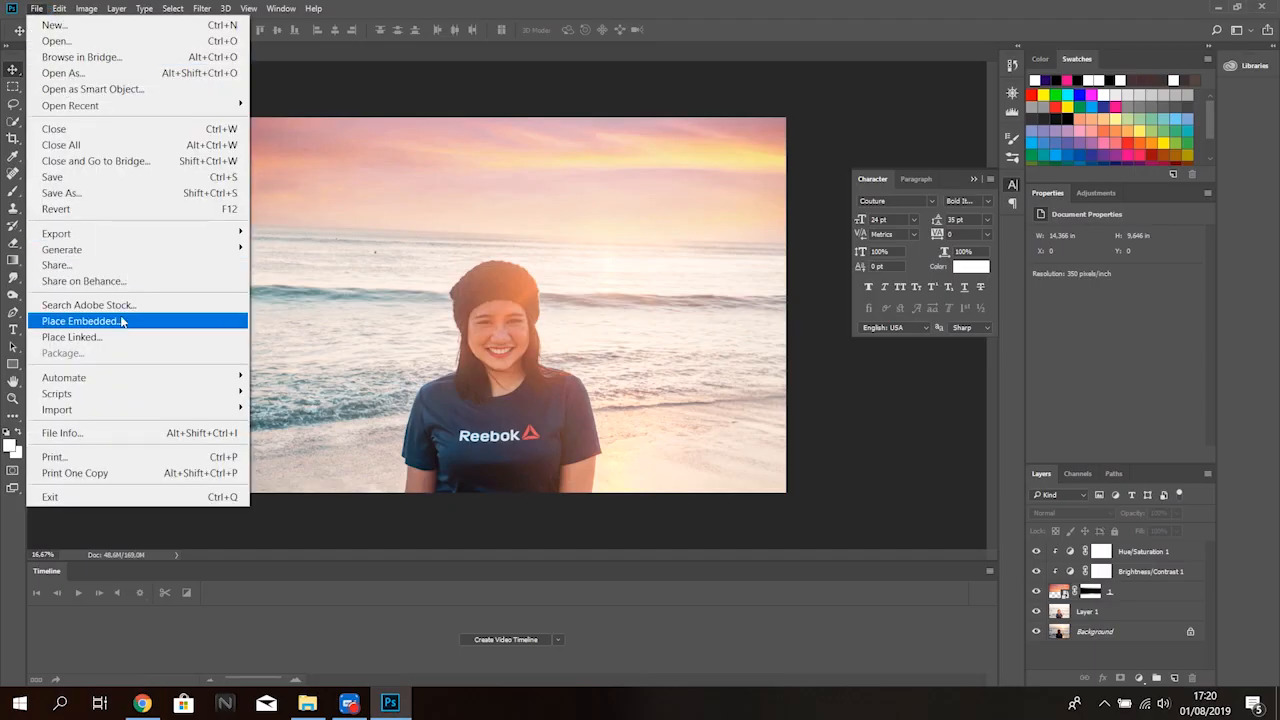
{"action": "left_click", "coordinate": [163, 323]}
{"action": "scroll", "coordinate": [530, 252], "scroll_direction": "down", "scroll_amount": 1}
{"action": "double_click", "coordinate": [505, 250]}
Scale the cloud photo to the full canvas width, move it up over the sky area, and commit the transform
{"action": "left_click_drag", "start_coordinate": [534, 257], "coordinate": [516, 243]}
{"action": "left_click_drag", "start_coordinate": [762, 291], "coordinate": [786, 291]}
{"action": "left_click_drag", "start_coordinate": [694, 348], "coordinate": [697, 196]}
{"action": "key", "text": "Return"}
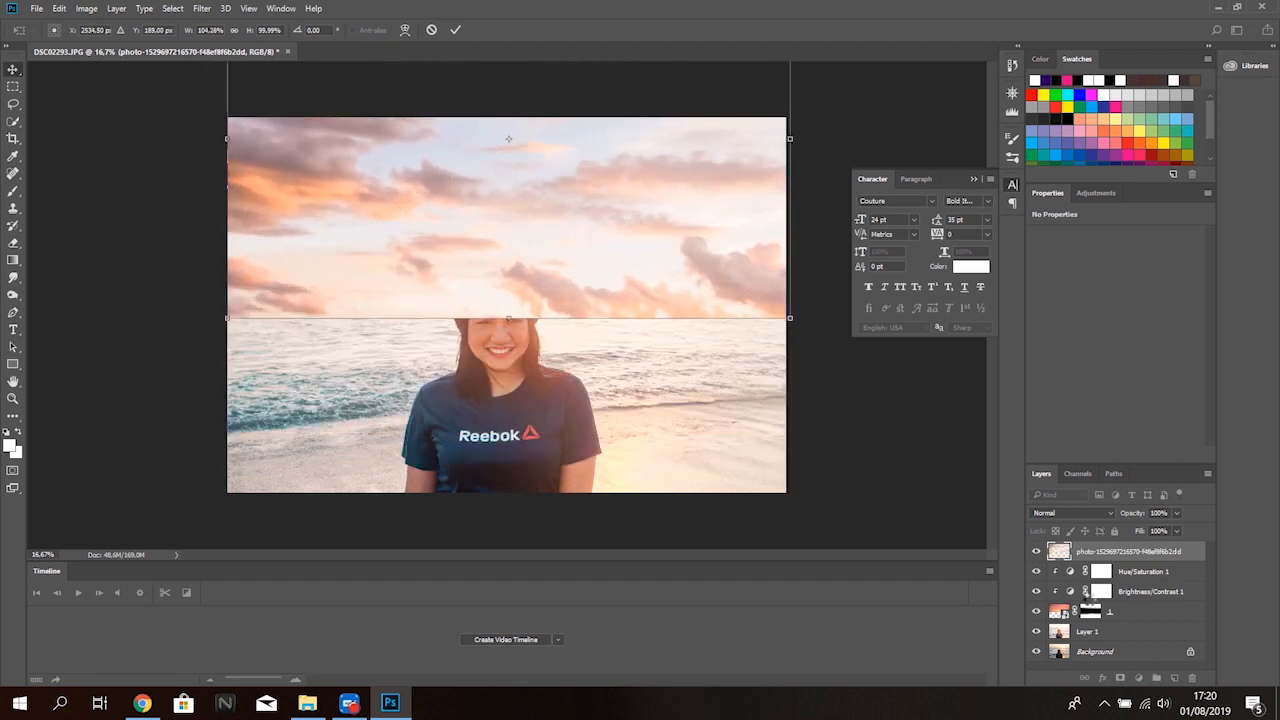
Add a layer mask to the cloud layer and paint out its lower part over the sea and the woman's head
{"action": "left_click", "coordinate": [1120, 678]}
{"action": "key", "text": "b"}
{"action": "mouse_move", "coordinate": [275, 312]}
{"action": "left_mouse_down"}
{"action": "mouse_move", "coordinate": [177, 300]}
{"action": "mouse_move", "coordinate": [395, 322]}
{"action": "mouse_move", "coordinate": [490, 295]}
{"action": "mouse_move", "coordinate": [331, 263]}
{"action": "mouse_move", "coordinate": [810, 298]}
{"action": "mouse_move", "coordinate": [631, 271]}
{"action": "mouse_move", "coordinate": [743, 251]}
{"action": "left_mouse_up"}
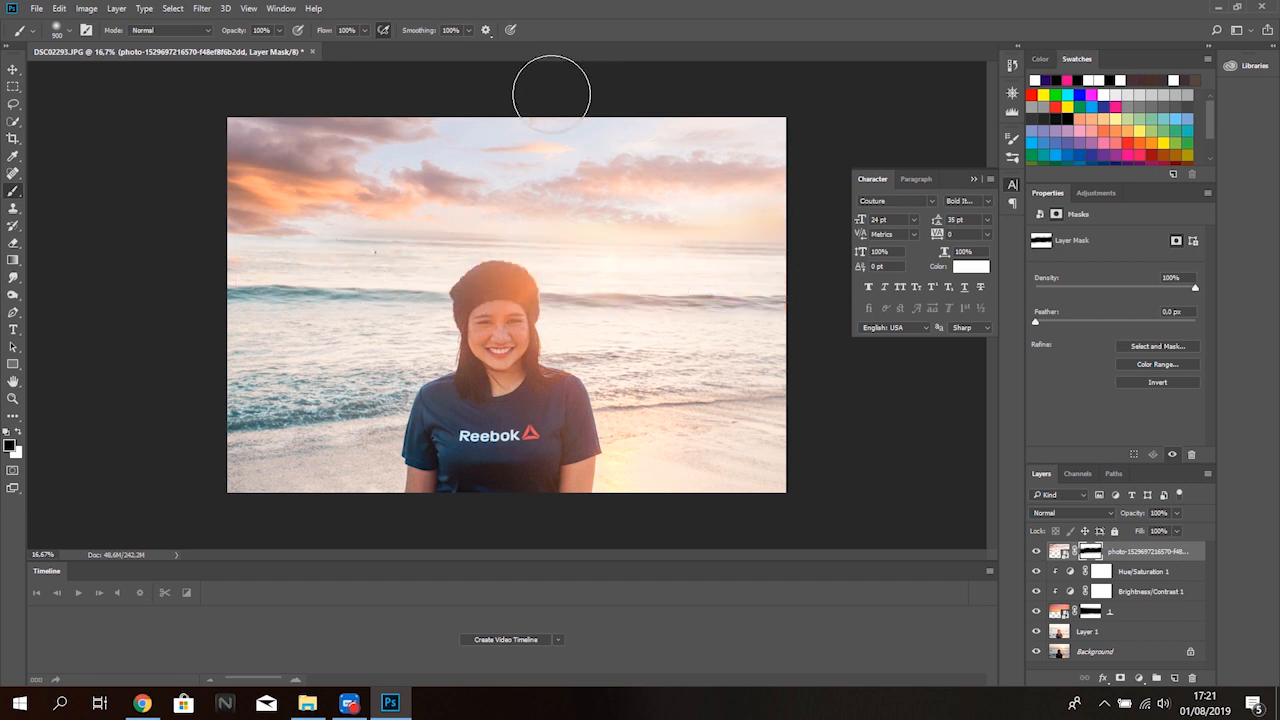
Blend the clouds into the sunset by painting the mask over the upper centre and right of the sky, setting the brush opacity to 74%
{"action": "mouse_move", "coordinate": [496, 113]}
{"action": "left_mouse_down"}
{"action": "mouse_move", "coordinate": [370, 164]}
{"action": "mouse_move", "coordinate": [450, 146]}
{"action": "mouse_move", "coordinate": [501, 176]}
{"action": "mouse_move", "coordinate": [555, 170]}
{"action": "mouse_move", "coordinate": [475, 105]}
{"action": "mouse_move", "coordinate": [560, 121]}
{"action": "mouse_move", "coordinate": [422, 126]}
{"action": "mouse_move", "coordinate": [796, 141]}
{"action": "mouse_move", "coordinate": [778, 130]}
{"action": "mouse_move", "coordinate": [778, 214]}
{"action": "left_mouse_up"}
{"action": "key", "text": "7"}
{"action": "key", "text": "4"}
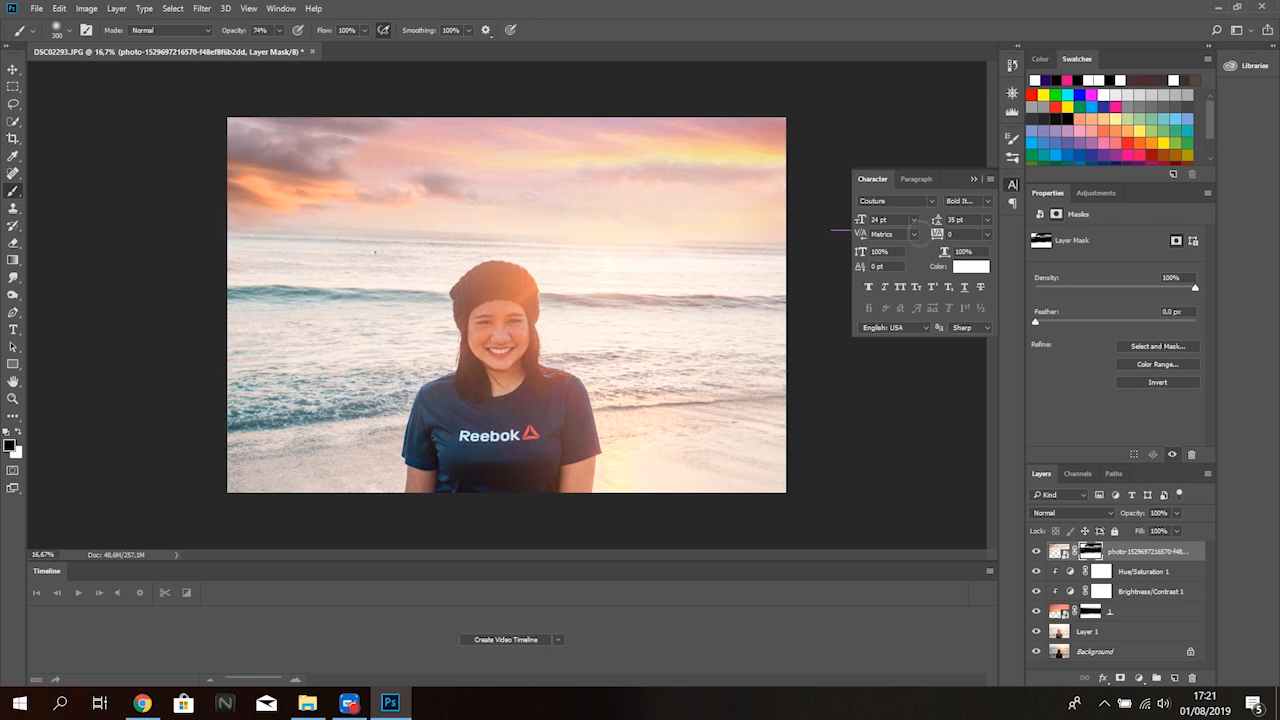
Set the cloud layer's blend mode to Overlay and nudge the clouds slightly down and to the left
{"action": "left_click", "coordinate": [1058, 551]}
{"action": "left_click", "coordinate": [1072, 512]}
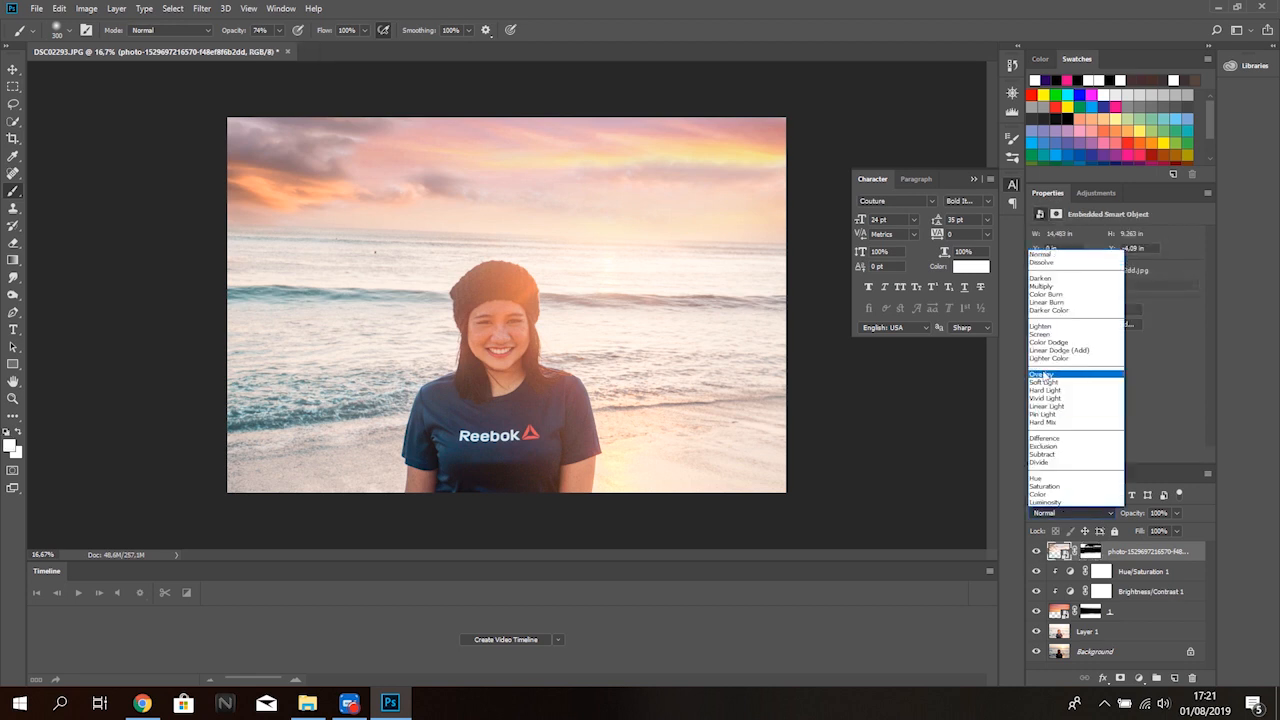
{"action": "left_click", "coordinate": [1072, 370]}
{"action": "key", "text": "v"}
{"action": "mouse_move", "coordinate": [607, 186]}
{"action": "left_mouse_down"}
{"action": "mouse_move", "coordinate": [598, 262]}
{"action": "mouse_move", "coordinate": [601, 194]}
{"action": "left_mouse_up"}
{"action": "left_click", "coordinate": [955, 425]}
Target the cloud layer's mask with the Brush tool and lower the brush opacity to 40%
{"action": "left_click", "coordinate": [1091, 553]}
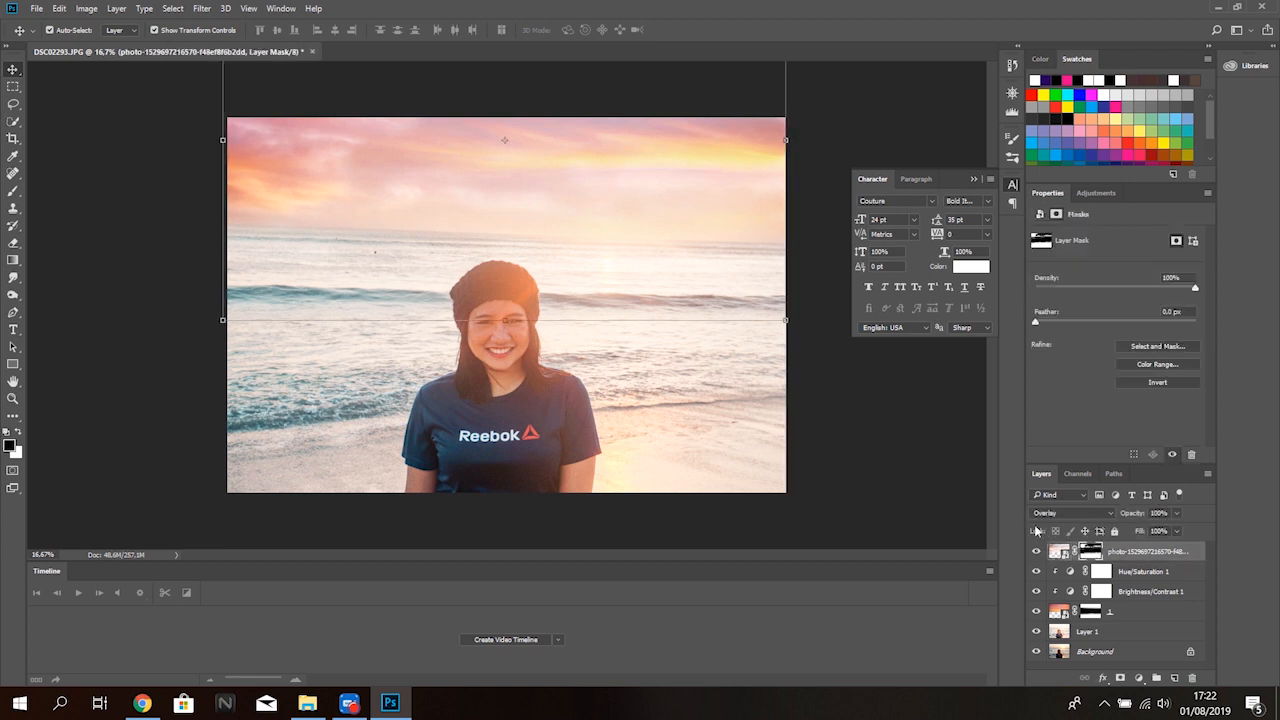
{"action": "left_click", "coordinate": [13, 193]}
{"action": "left_click", "coordinate": [279, 30]}
{"action": "left_click", "coordinate": [259, 50]}
{"action": "key", "text": "v"}
{"action": "left_click", "coordinate": [208, 182]}
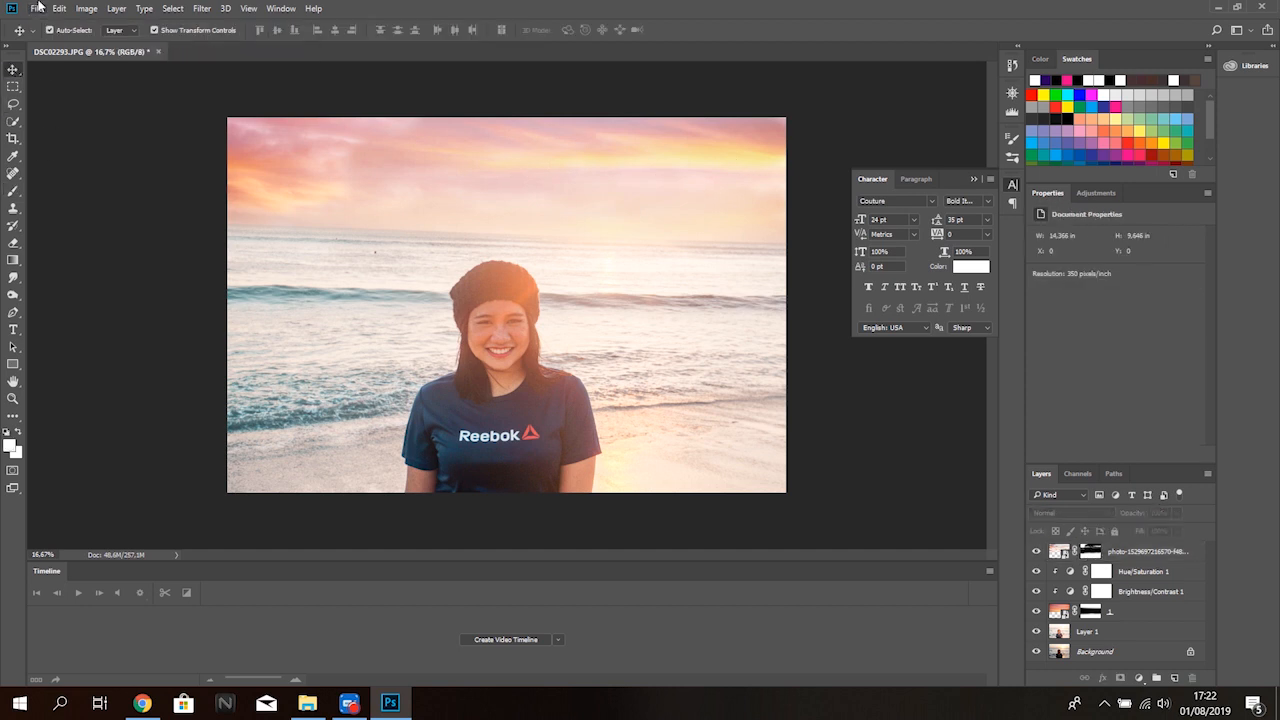
Retouch blemishes on the woman's forehead and cheek on Layer 1 with the Spot Healing Brush
{"action": "left_click", "coordinate": [1060, 633]}
{"action": "key", "text": "ctrl+plus"}
{"action": "key", "text": "ctrl+plus"}
{"action": "key", "text": "ctrl+plus"}
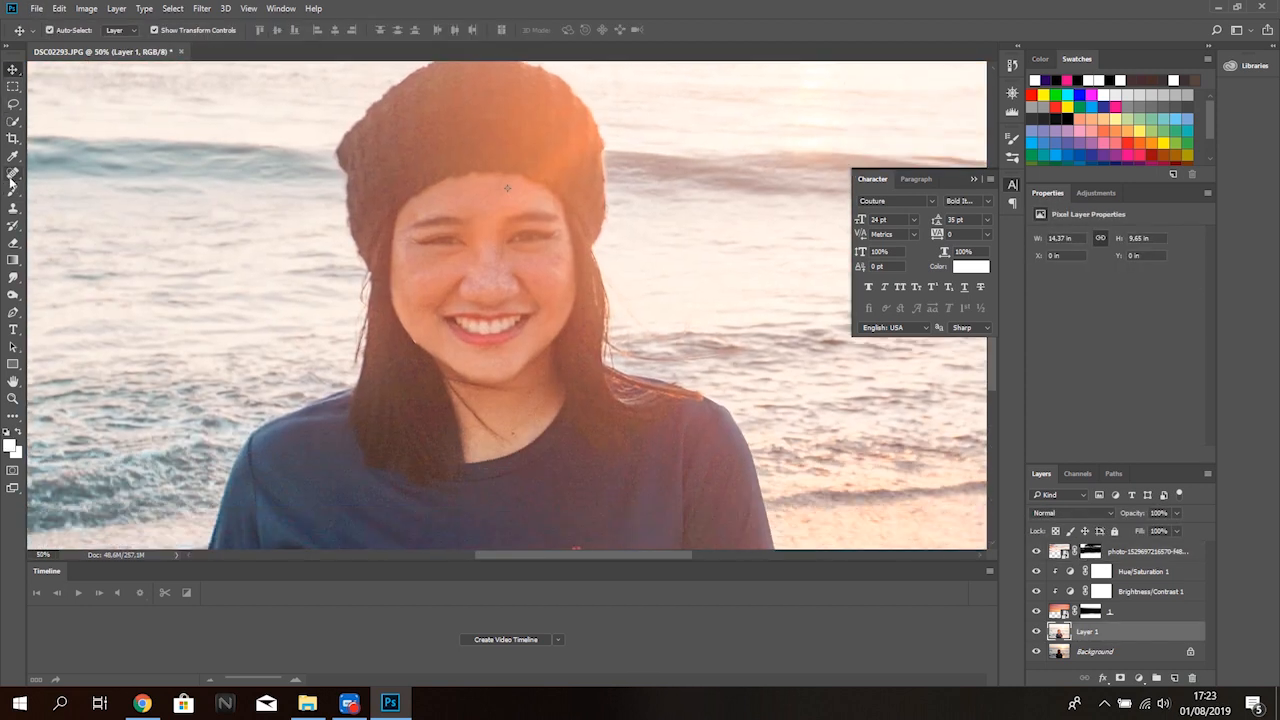
{"action": "key", "text": "j"}
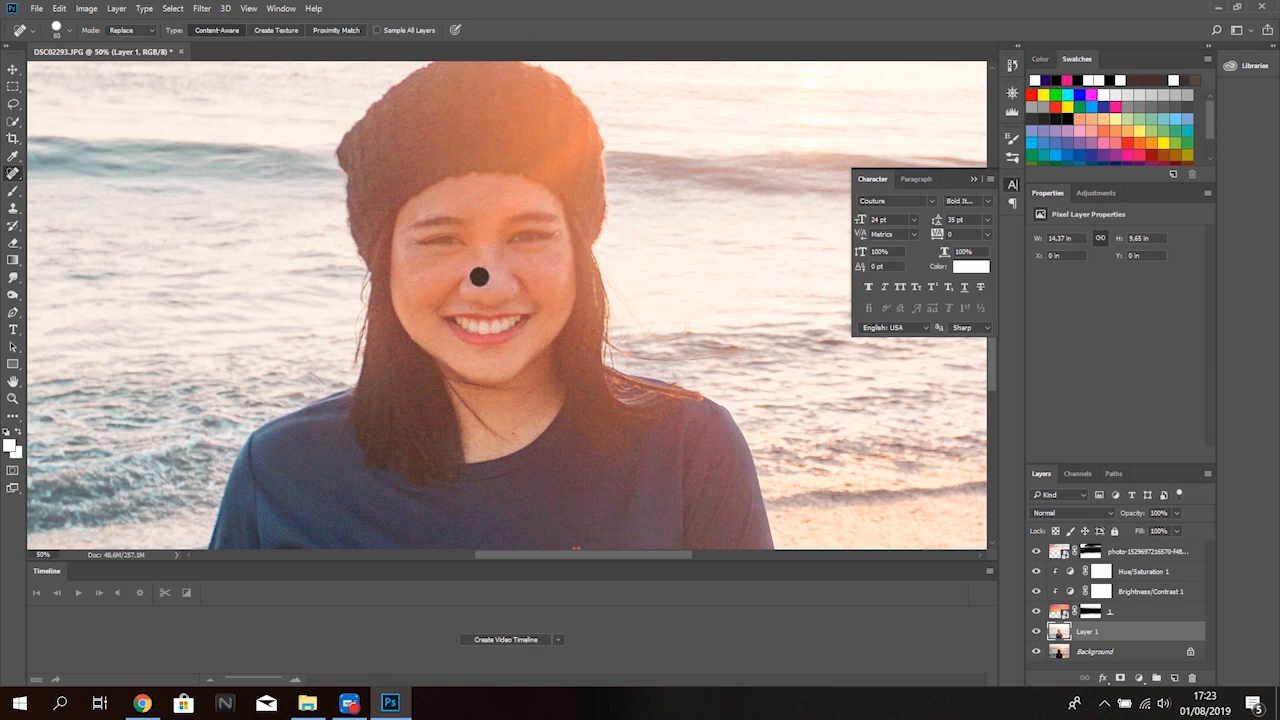
{"action": "left_click", "coordinate": [450, 204]}
{"action": "left_click", "coordinate": [423, 312]}
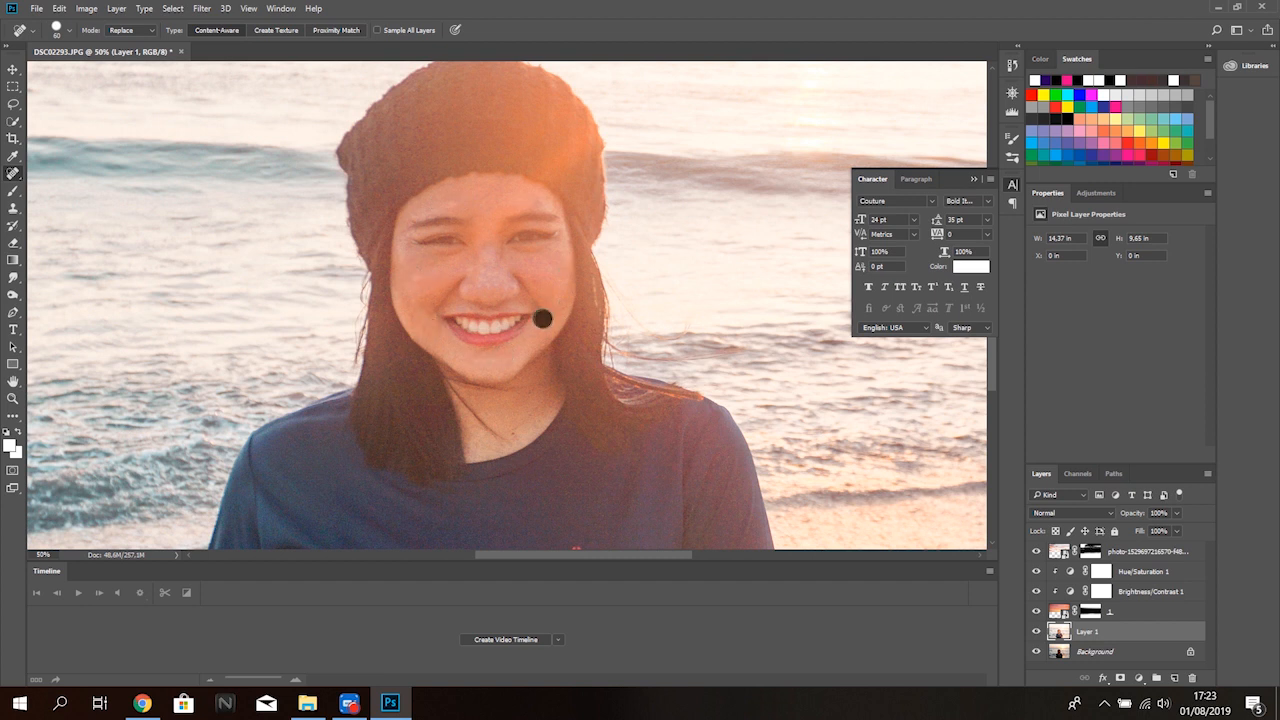
Add a new layer above Layer 1, fill it with 50% gray, and set its blend mode to Overlay
{"action": "key", "text": "ctrl+plus"}
{"action": "left_click", "coordinate": [1173, 679]}
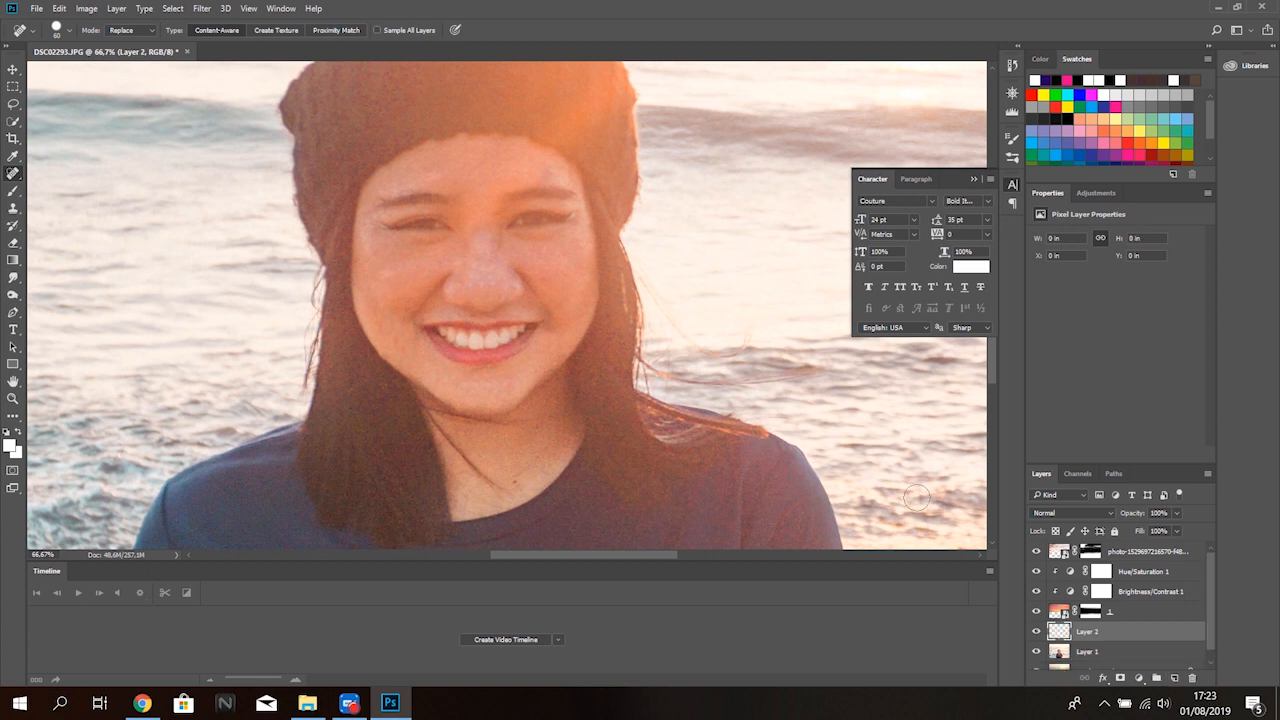
{"action": "left_click", "coordinate": [59, 8]}
{"action": "left_click", "coordinate": [72, 264]}
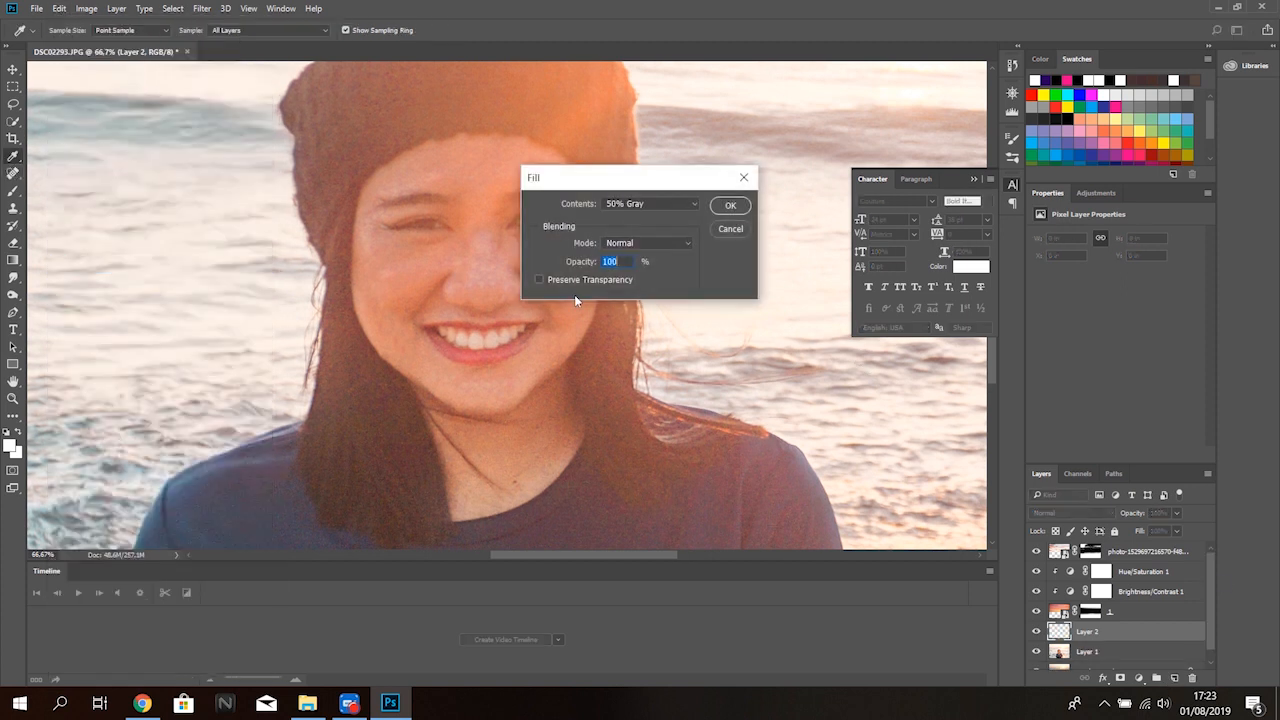
{"action": "left_click", "coordinate": [729, 207]}
{"action": "left_click", "coordinate": [1070, 512]}
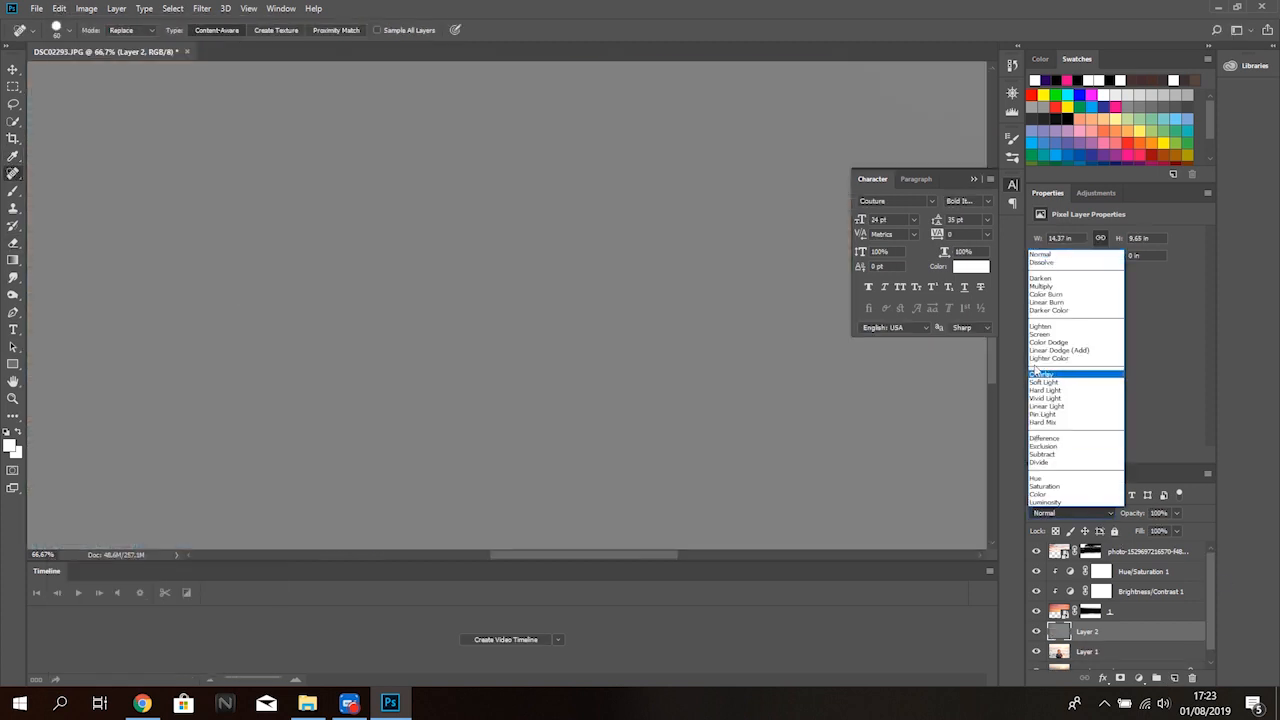
{"action": "left_click", "coordinate": [1070, 379]}
Dodge midtones at 27% exposure around the woman's eyes, forehead, nose, cheeks, chin and neck on the gray layer
{"action": "left_click", "coordinate": [13, 277]}
{"action": "right_click", "coordinate": [14, 298]}
{"action": "left_click", "coordinate": [62, 292]}
{"action": "mouse_move", "coordinate": [585, 240]}
{"action": "left_mouse_down"}
{"action": "mouse_move", "coordinate": [530, 248]}
{"action": "mouse_move", "coordinate": [568, 212]}
{"action": "left_mouse_up"}
{"action": "mouse_move", "coordinate": [430, 218]}
{"action": "left_mouse_down"}
{"action": "mouse_move", "coordinate": [395, 262]}
{"action": "mouse_move", "coordinate": [402, 275]}
{"action": "left_mouse_up"}
{"action": "left_click_drag", "start_coordinate": [555, 212], "coordinate": [580, 206]}
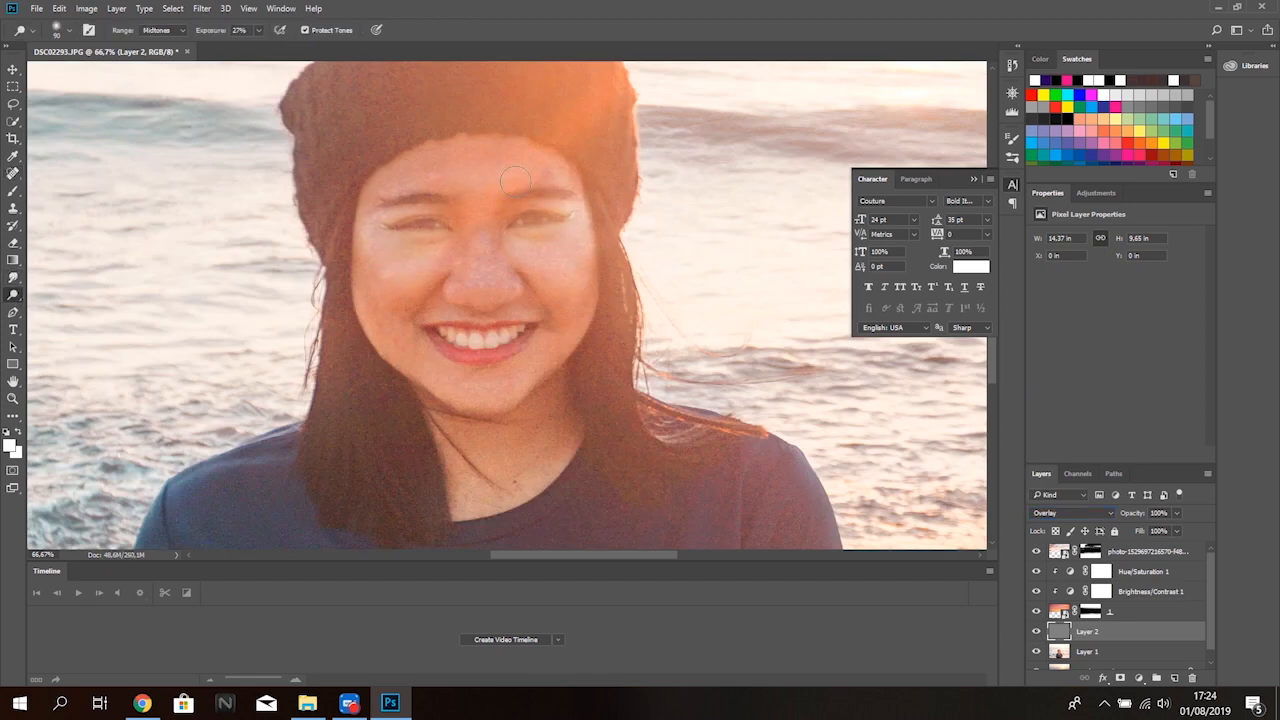
{"action": "left_click_drag", "start_coordinate": [455, 183], "coordinate": [505, 172]}
{"action": "left_click_drag", "start_coordinate": [485, 225], "coordinate": [481, 282]}
{"action": "left_click_drag", "start_coordinate": [450, 376], "coordinate": [518, 376]}
{"action": "left_click_drag", "start_coordinate": [374, 276], "coordinate": [428, 276]}
{"action": "left_click_drag", "start_coordinate": [570, 326], "coordinate": [514, 380]}
{"action": "left_click_drag", "start_coordinate": [460, 440], "coordinate": [530, 470]}
Burn shadows at 29% exposure along the woman's face edge, hairline and jaw, using an enlarged brush
{"action": "right_click", "coordinate": [14, 296]}
{"action": "left_click", "coordinate": [62, 305]}
{"action": "key", "text": "bracketright"}
{"action": "key", "text": "bracketright"}
{"action": "key", "text": "bracketright"}
{"action": "left_click_drag", "start_coordinate": [337, 272], "coordinate": [367, 284]}
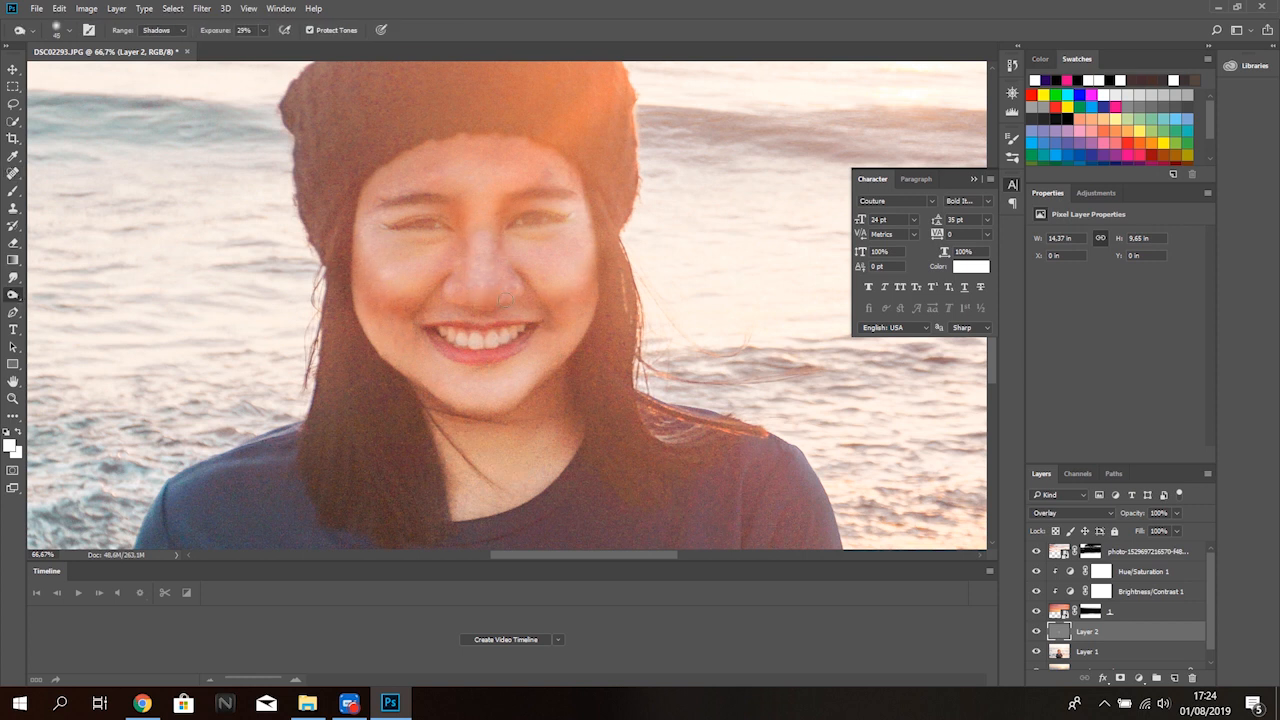
{"action": "key", "text": "bracketright"}
{"action": "key", "text": "bracketright"}
{"action": "key", "text": "bracketright"}
{"action": "key", "text": "bracketright"}
{"action": "mouse_move", "coordinate": [354, 194]}
{"action": "left_mouse_down"}
{"action": "mouse_move", "coordinate": [485, 140]}
{"action": "mouse_move", "coordinate": [575, 184]}
{"action": "left_mouse_up"}
{"action": "mouse_move", "coordinate": [408, 382]}
{"action": "left_mouse_down"}
{"action": "mouse_move", "coordinate": [581, 457]}
{"action": "mouse_move", "coordinate": [450, 415]}
{"action": "left_mouse_up"}
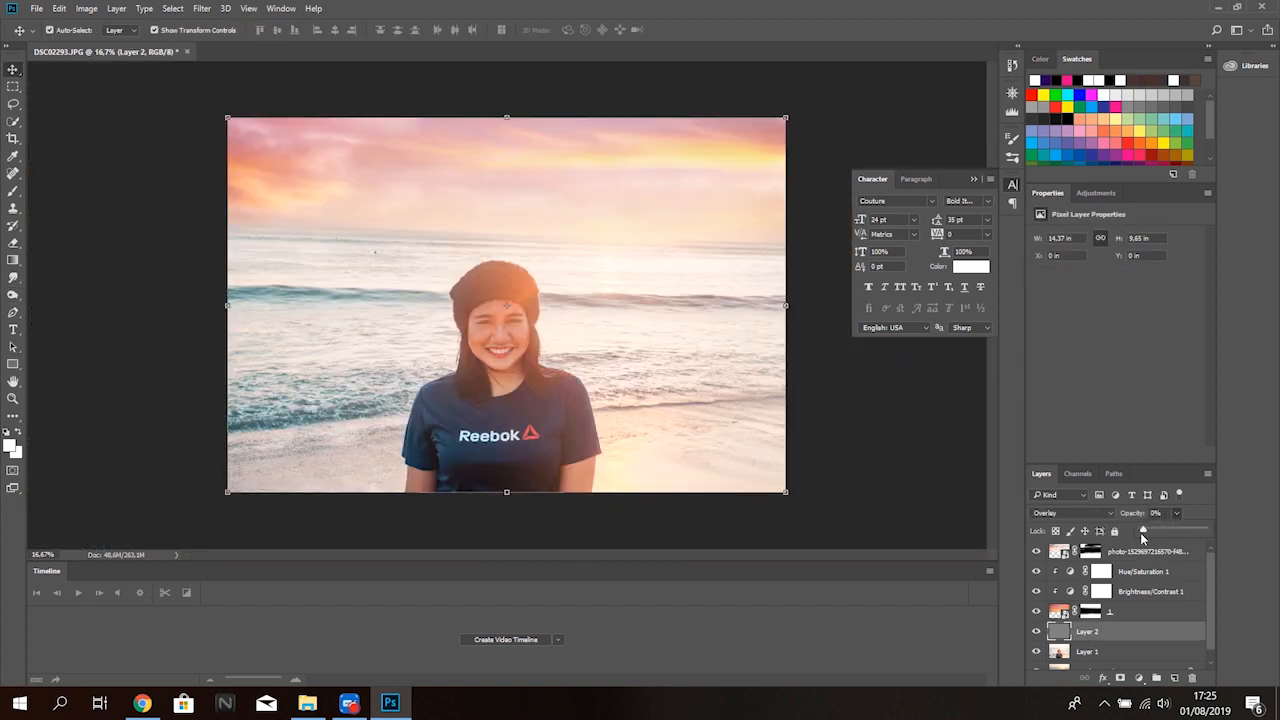
Reduce the opacity of the gray dodge-and-burn layer to soften the face contouring
{"action": "left_click_drag", "start_coordinate": [1171, 526], "coordinate": [1163, 529]}
{"action": "left_click", "coordinate": [1014, 515]}
{"action": "left_click", "coordinate": [845, 431]}
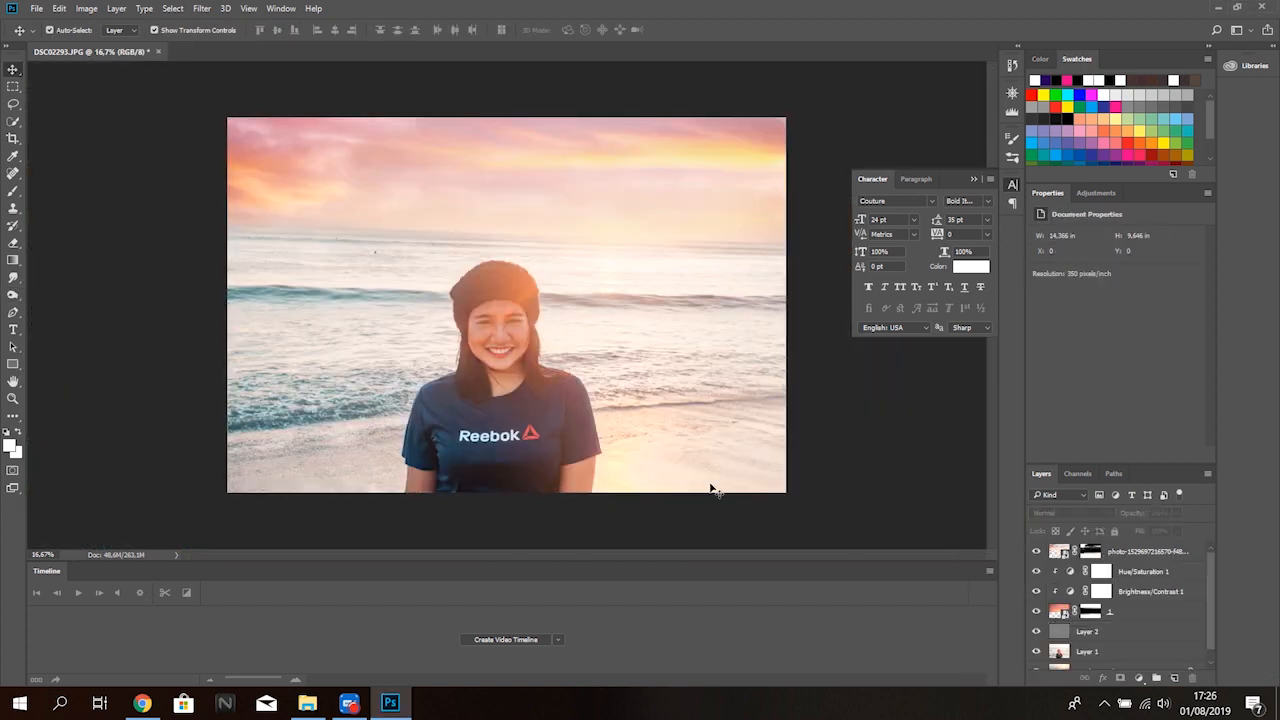
Create a new layer above the clouds and choose a saturated orange-yellow foreground color for the Brush tool
{"action": "left_click", "coordinate": [1143, 552]}
{"action": "left_click", "coordinate": [1174, 678]}
{"action": "left_click", "coordinate": [12, 191]}
{"action": "left_click", "coordinate": [280, 209], "text": "alt"}
{"action": "left_click", "coordinate": [9, 446]}
{"action": "left_click_drag", "start_coordinate": [660, 343], "coordinate": [660, 334]}
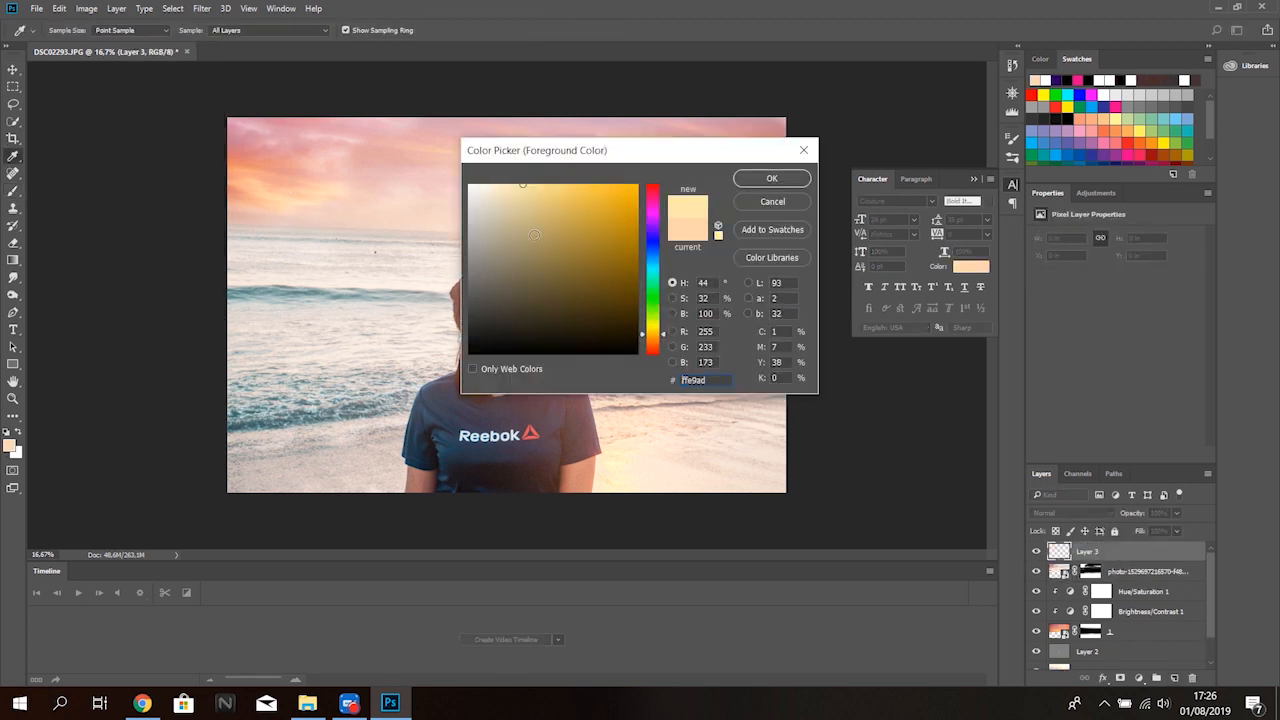
{"action": "left_click", "coordinate": [627, 186]}
{"action": "left_click", "coordinate": [772, 179]}
Brush the orange-yellow over the sky toward its upper right with an enlarged brush, undoing the first stroke
{"action": "mouse_move", "coordinate": [718, 245]}
{"action": "left_mouse_down"}
{"action": "mouse_move", "coordinate": [638, 247]}
{"action": "mouse_move", "coordinate": [755, 223]}
{"action": "mouse_move", "coordinate": [540, 214]}
{"action": "left_mouse_up"}
{"action": "key", "text": "ctrl+z"}
{"action": "key", "text": "]"}
{"action": "mouse_move", "coordinate": [672, 252]}
{"action": "left_mouse_down"}
{"action": "mouse_move", "coordinate": [764, 229]}
{"action": "mouse_move", "coordinate": [334, 222]}
{"action": "mouse_move", "coordinate": [766, 157]}
{"action": "left_mouse_up"}
{"action": "key", "text": "]"}
Try Screen on the orange paint layer, set its blend mode to Overlay, and reduce its opacity to 38%
{"action": "left_click", "coordinate": [1093, 512]}
{"action": "left_click", "coordinate": [1060, 334]}
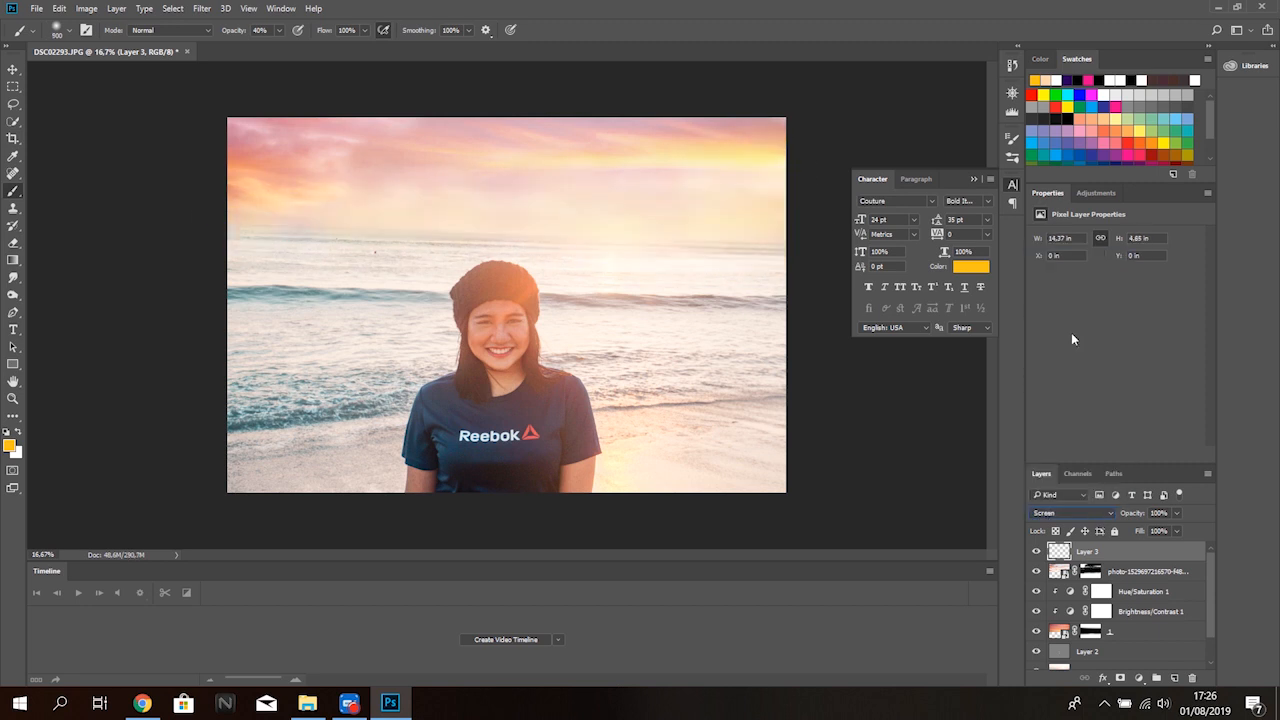
{"action": "left_click", "coordinate": [1075, 512]}
{"action": "left_click", "coordinate": [1072, 374]}
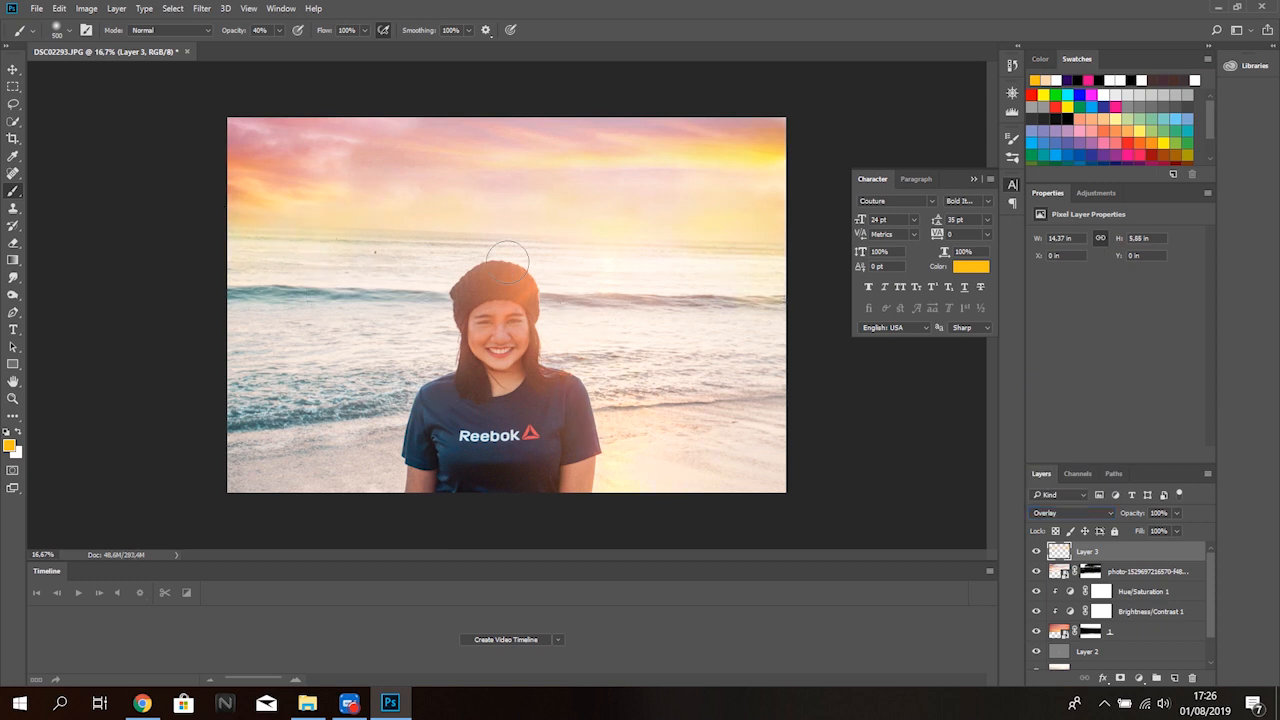
{"action": "left_click_drag", "start_coordinate": [1176, 512], "coordinate": [1144, 530]}
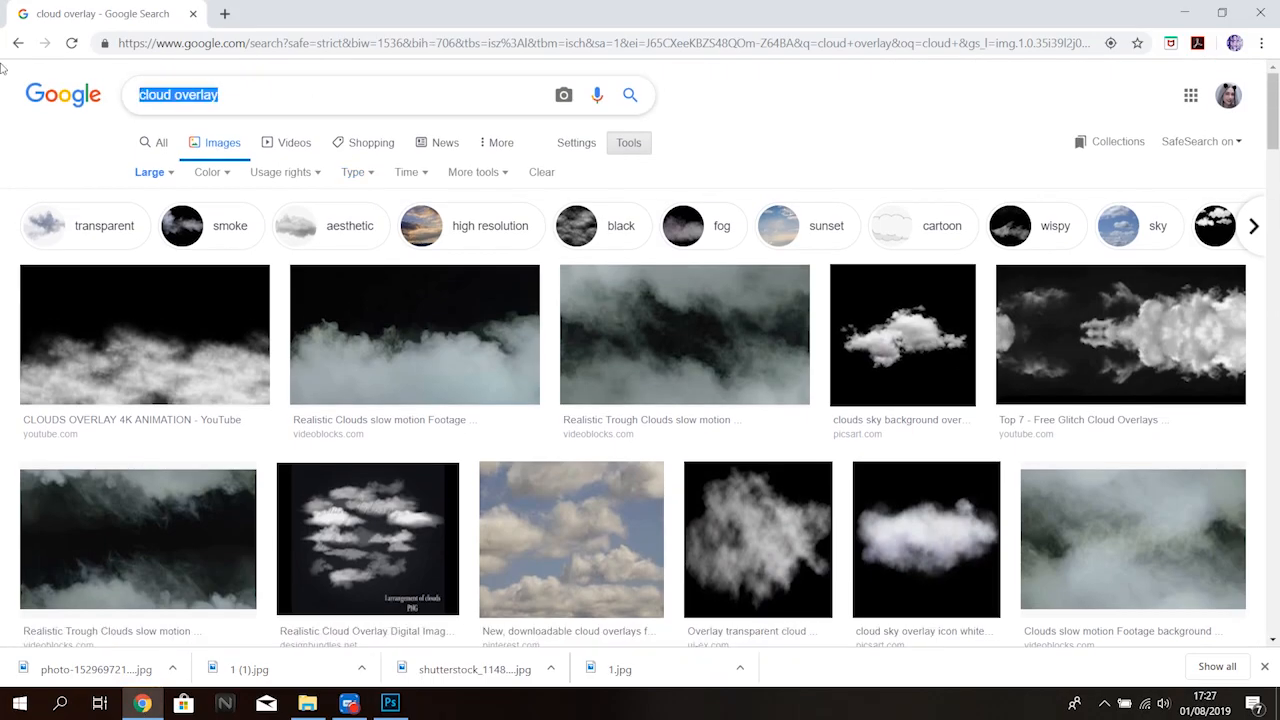
Switch to Chrome and search Google Images for "orange light overlay", browsing down through the images
{"action": "type", "text": "orange light ov"}
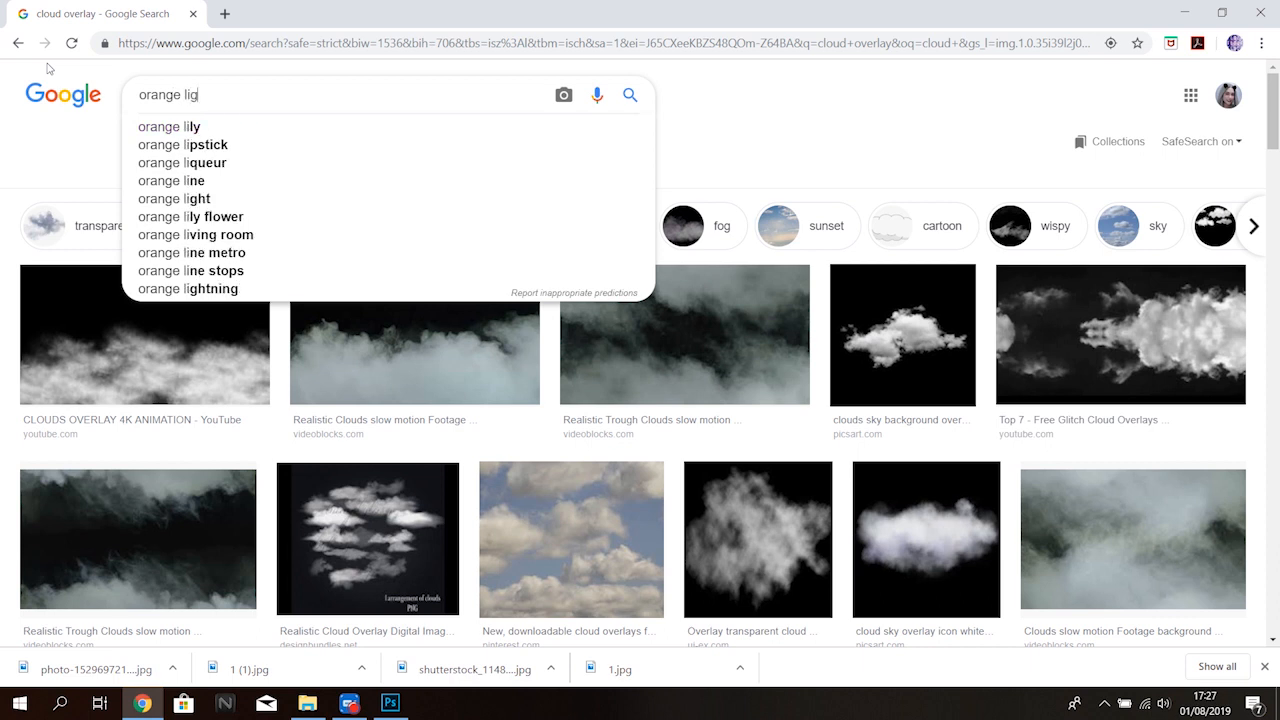
{"action": "left_click", "coordinate": [183, 124]}
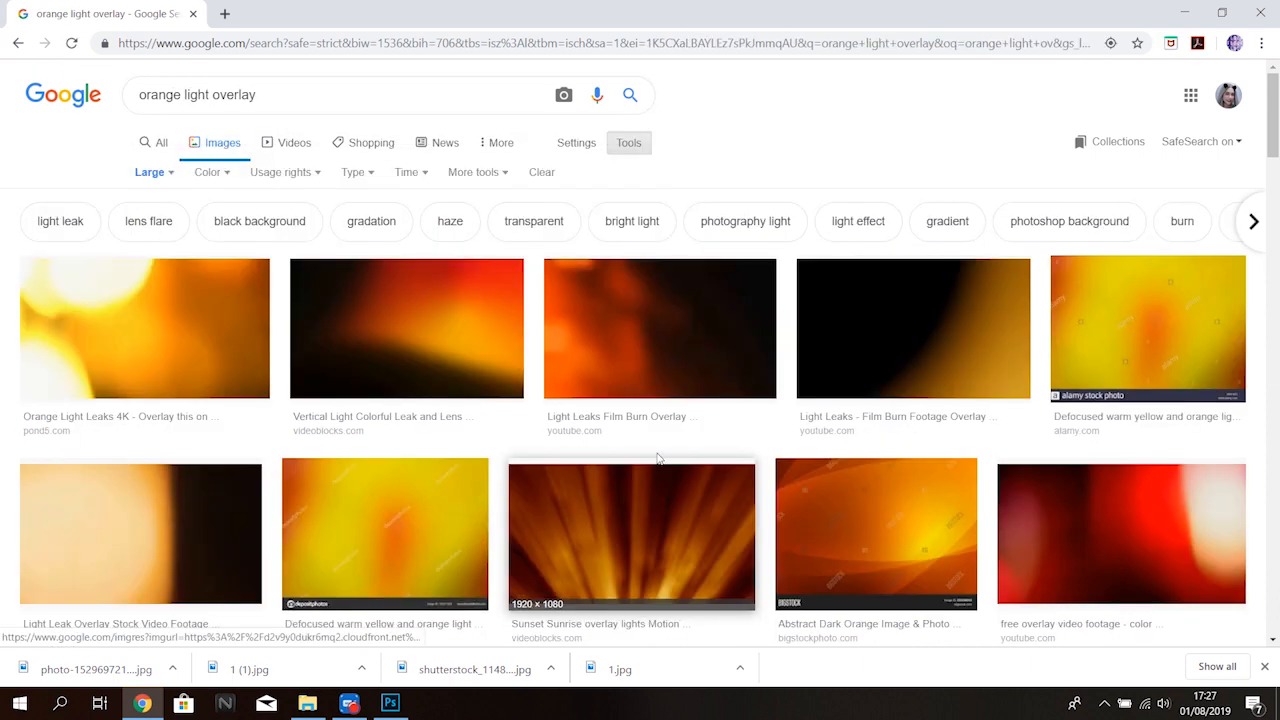
{"action": "scroll", "coordinate": [655, 460], "scroll_direction": "down", "scroll_amount": 10}
{"action": "scroll", "coordinate": [651, 441], "scroll_direction": "down", "scroll_amount": 15}
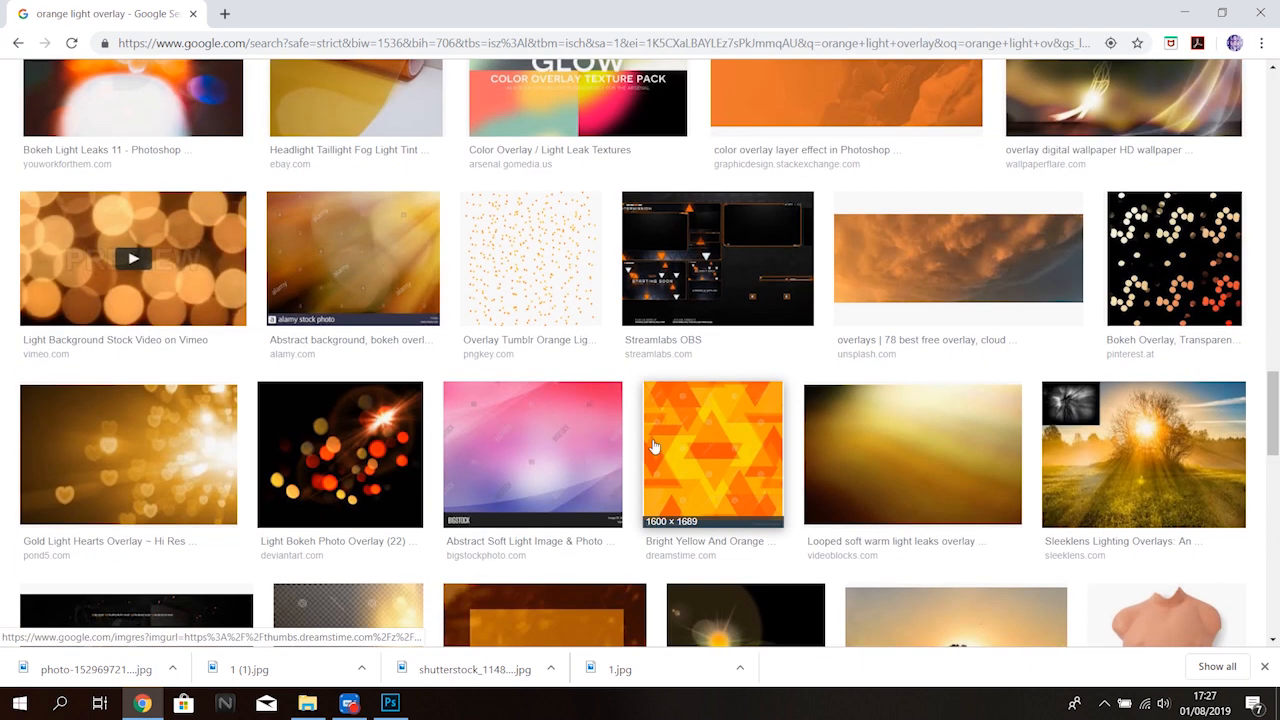
Open the related image of an orange sun with radiating rays on a dark background and save it
{"action": "left_click", "coordinate": [973, 133]}
{"action": "left_click", "coordinate": [1030, 416]}
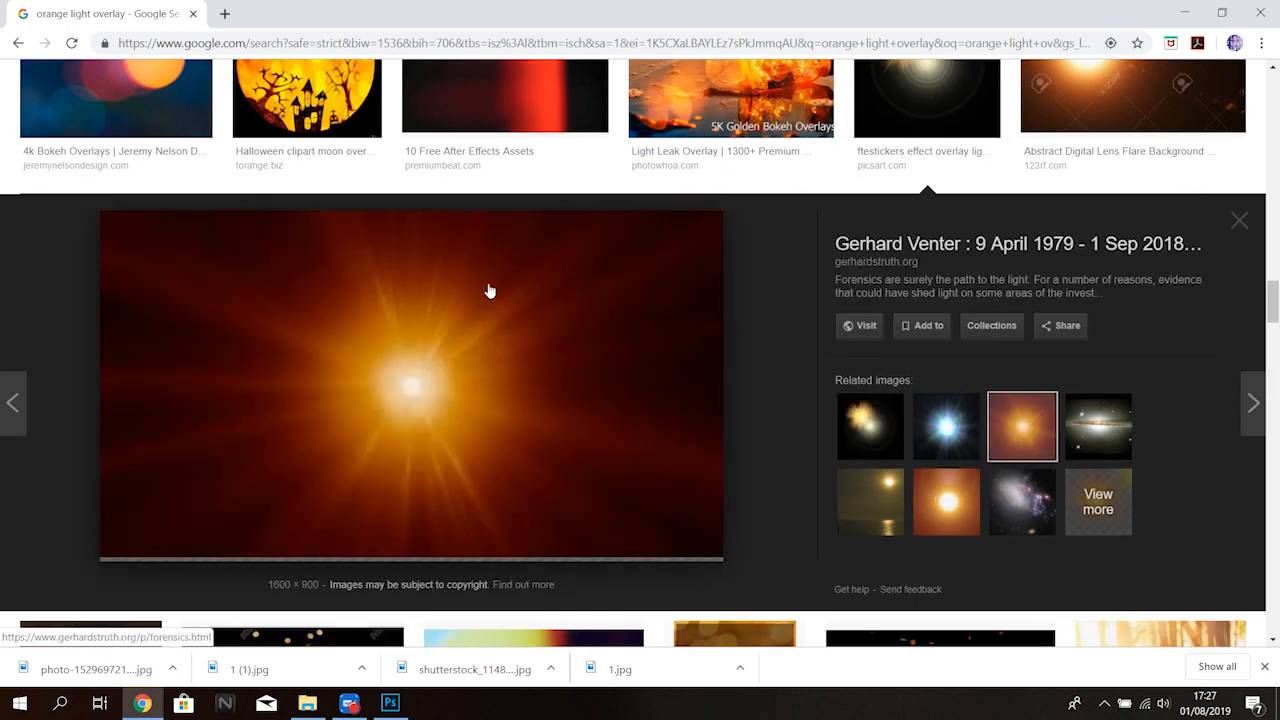
{"action": "right_click", "coordinate": [502, 341]}
{"action": "left_click", "coordinate": [617, 482]}
{"action": "left_click", "coordinate": [495, 375]}
Open the Gold Light Hearts Overlay image and save it to the computer
{"action": "scroll", "coordinate": [689, 456], "scroll_direction": "down", "scroll_amount": 5}
{"action": "left_click", "coordinate": [124, 528]}
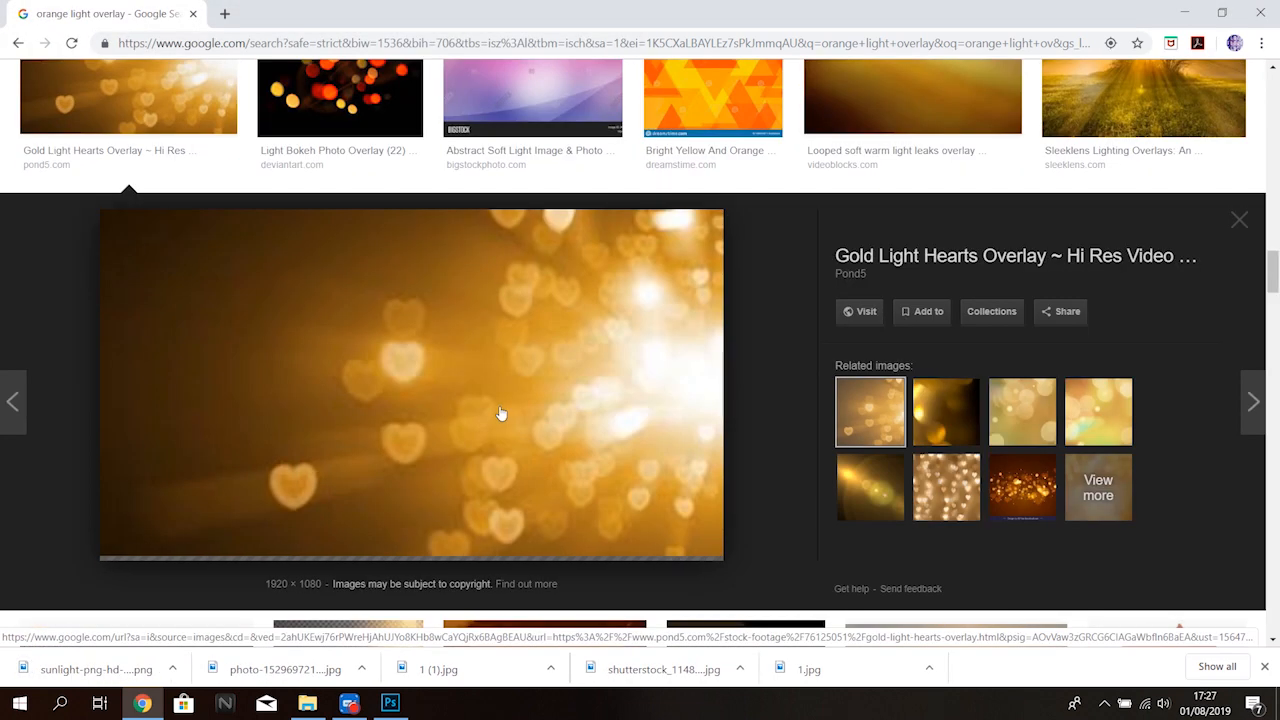
{"action": "right_click", "coordinate": [433, 380]}
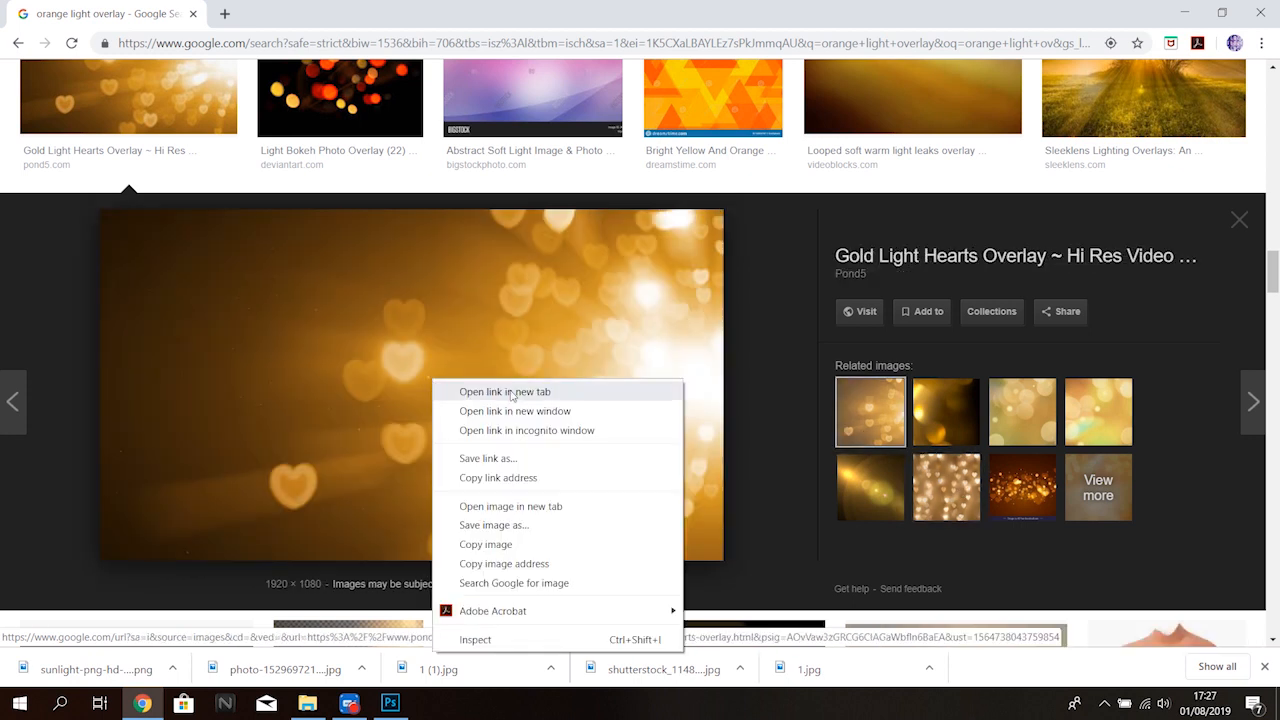
{"action": "left_click", "coordinate": [493, 525]}
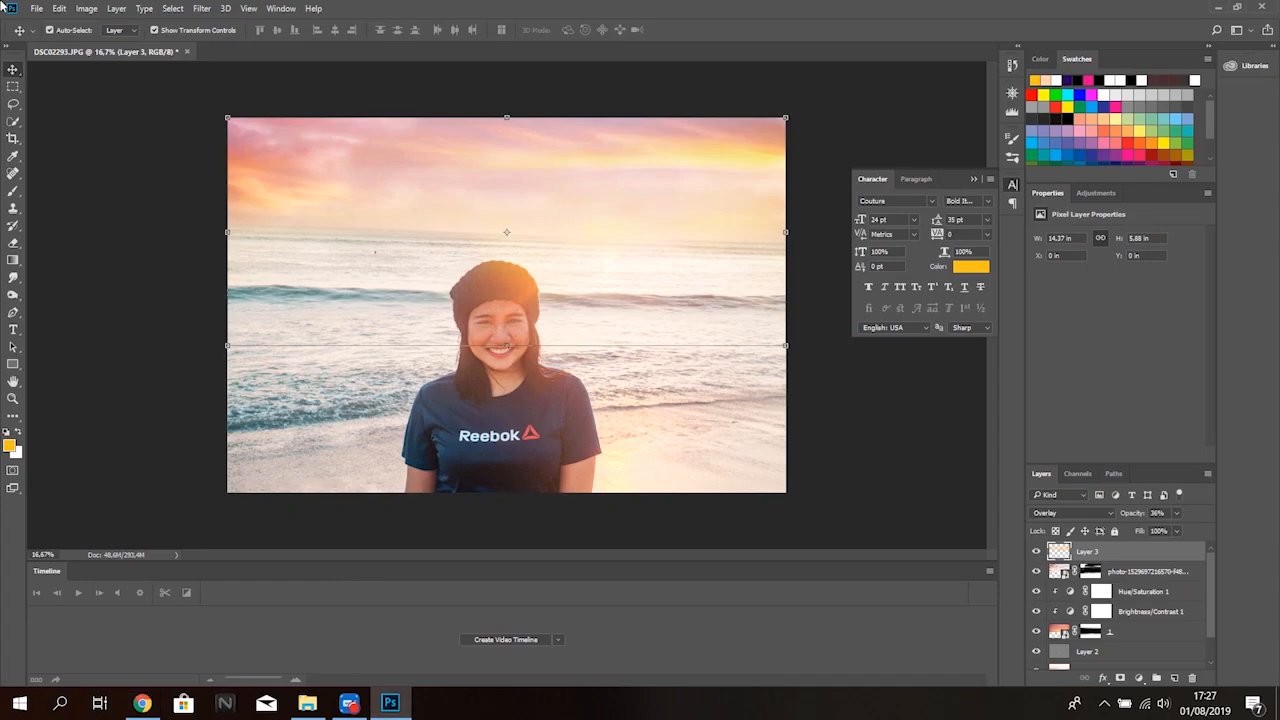
Switch to Photoshop, place the saved sunlight rays image as an embedded object, and commit the placement
{"action": "left_click", "coordinate": [36, 8]}
{"action": "left_click", "coordinate": [164, 323]}
{"action": "scroll", "coordinate": [408, 240], "scroll_direction": "down", "scroll_amount": 3}
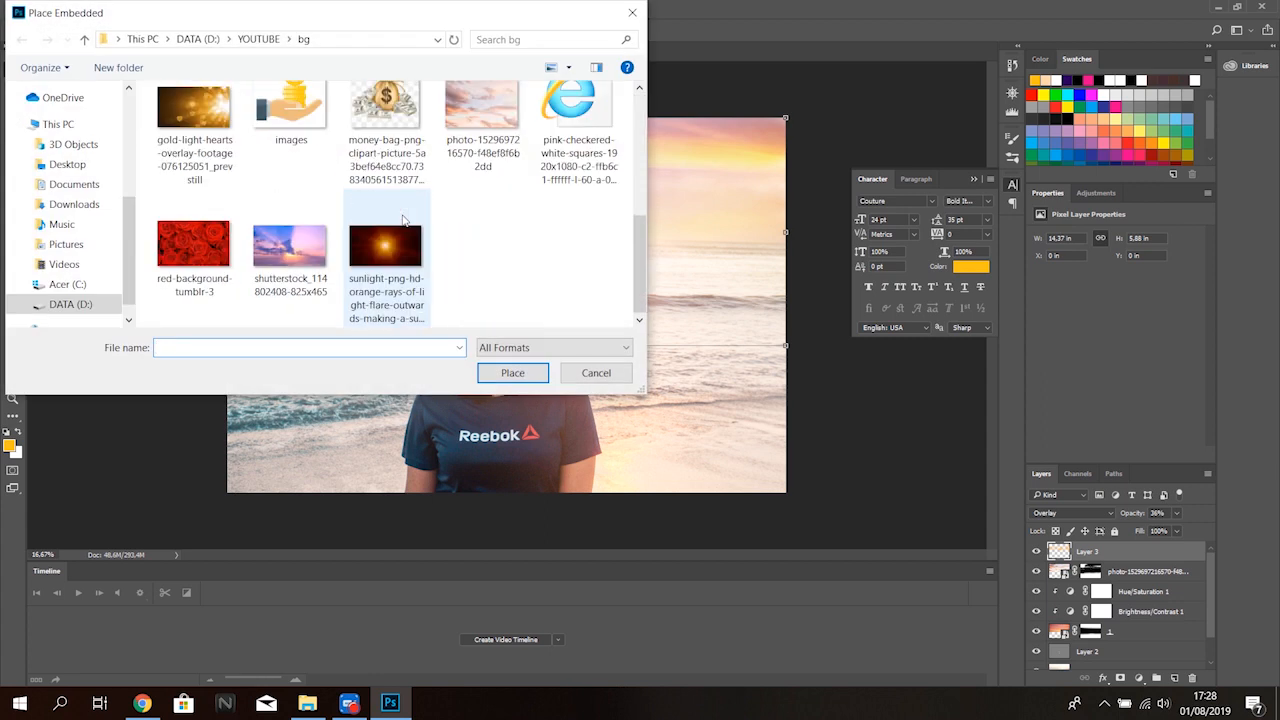
{"action": "scroll", "coordinate": [410, 236], "scroll_direction": "up", "scroll_amount": 1}
{"action": "double_click", "coordinate": [411, 234]}
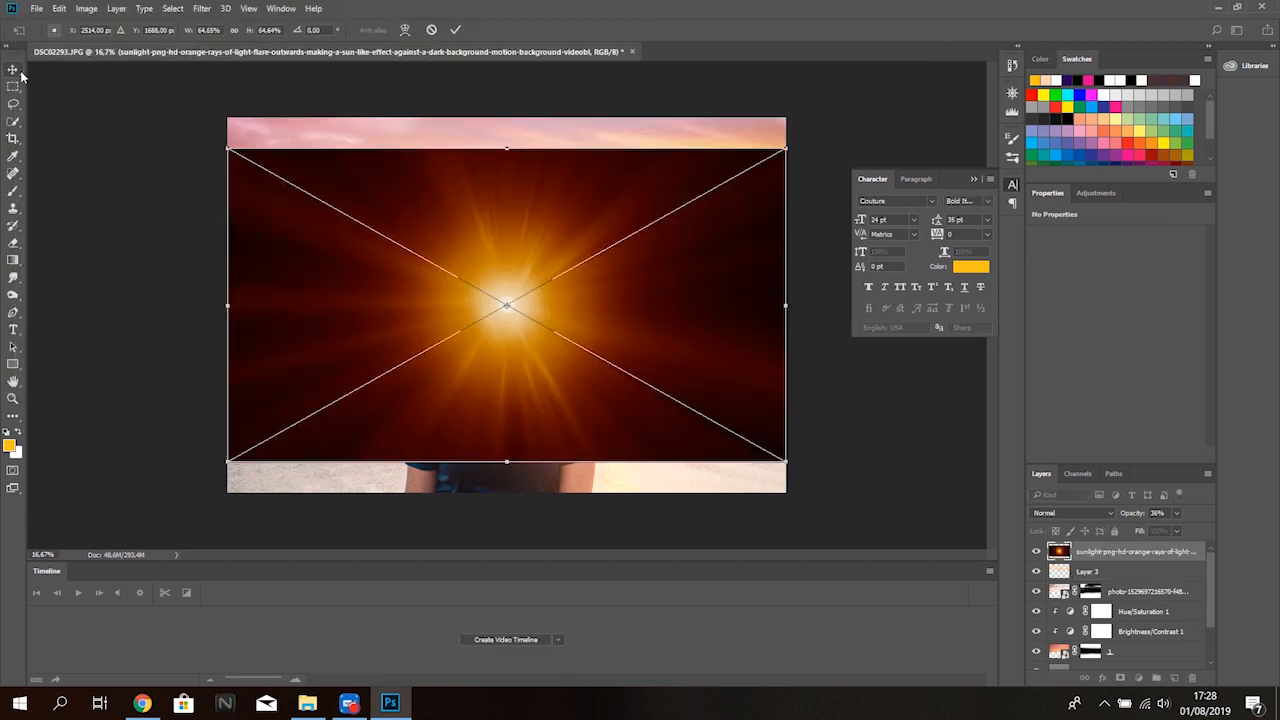
{"action": "left_click", "coordinate": [455, 30]}
Try a different blend mode on the sunlight rays layer, then set it to Lighten
{"action": "left_click", "coordinate": [1070, 512]}
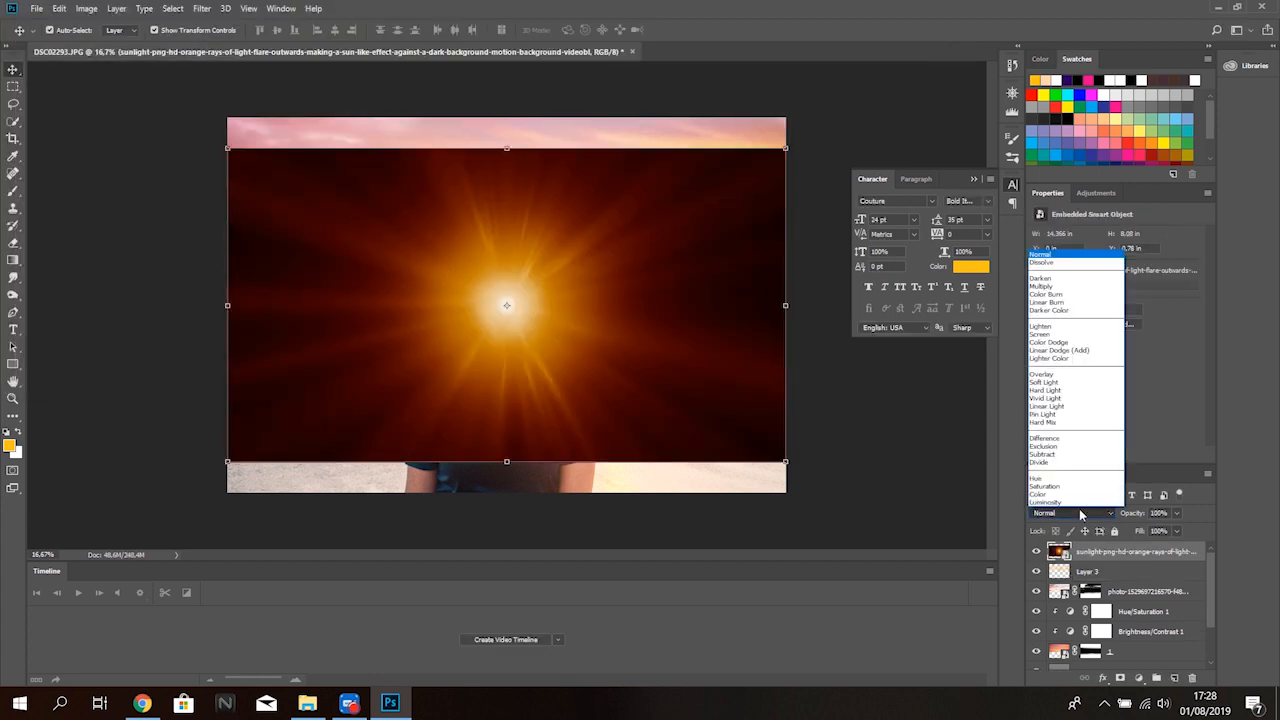
{"action": "left_click", "coordinate": [1060, 338]}
{"action": "left_click", "coordinate": [1072, 512]}
{"action": "left_click", "coordinate": [1055, 328]}
Enlarge the sunlight rays beyond the canvas, position their centre in the sky above the woman, and commit the transform
{"action": "left_click_drag", "start_coordinate": [526, 304], "coordinate": [551, 258]}
{"action": "left_click_drag", "start_coordinate": [796, 423], "coordinate": [971, 621]}
{"action": "left_click_drag", "start_coordinate": [655, 359], "coordinate": [577, 224]}
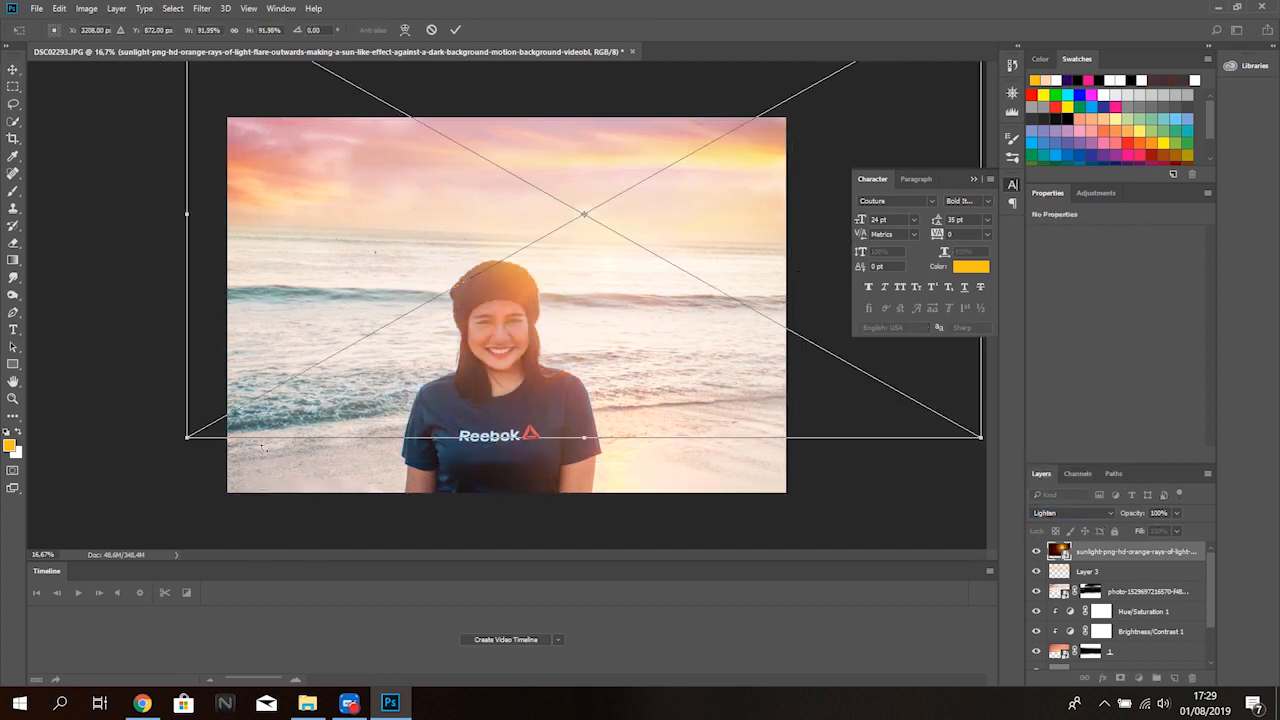
{"action": "left_click_drag", "start_coordinate": [188, 437], "coordinate": [2, 546]}
{"action": "left_click_drag", "start_coordinate": [480, 310], "coordinate": [570, 254]}
{"action": "left_click", "coordinate": [455, 30]}
{"action": "left_click", "coordinate": [430, 88]}
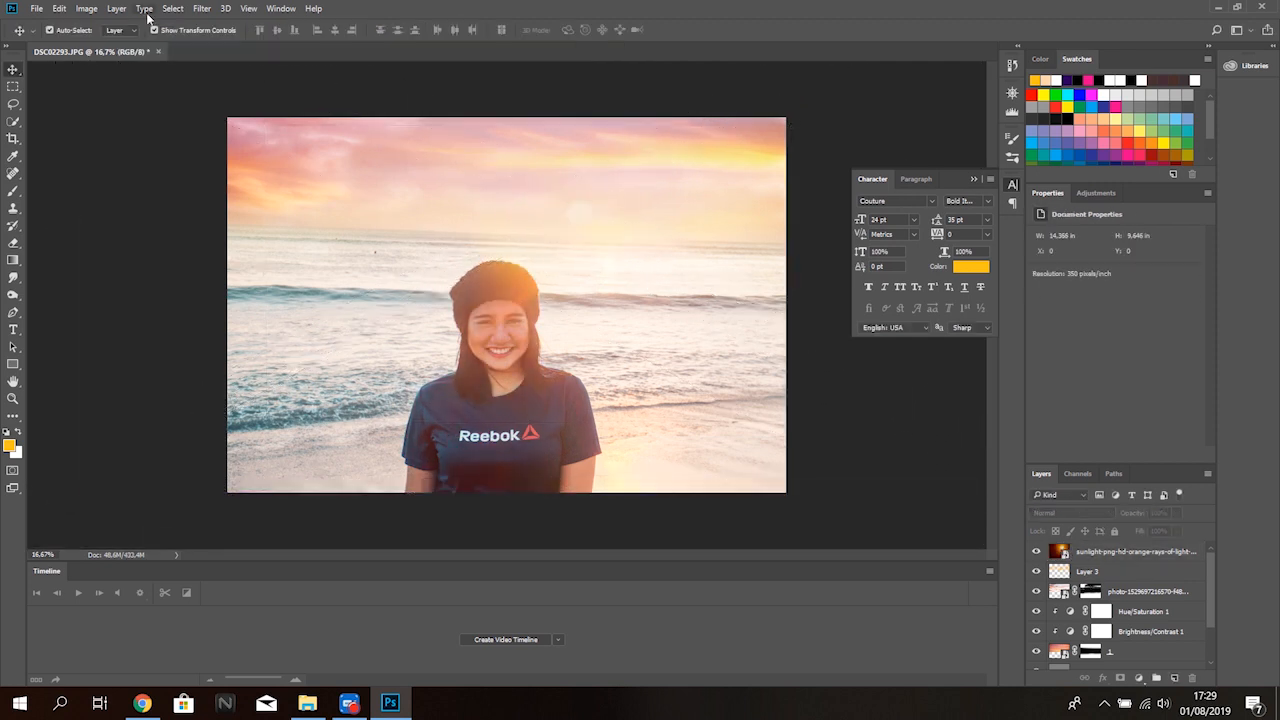
Place the gold light hearts image into the document as an embedded object and commit it
{"action": "left_click", "coordinate": [36, 8]}
{"action": "left_click", "coordinate": [70, 323]}
{"action": "double_click", "coordinate": [388, 130]}
{"action": "key", "text": "Return"}
Set the gold hearts layer's blend mode to Lighten and move it up so the lights fall over the right sky
{"action": "left_click", "coordinate": [1072, 513]}
{"action": "left_click", "coordinate": [1041, 344]}
{"action": "left_click", "coordinate": [1073, 515]}
{"action": "left_click", "coordinate": [1043, 333]}
{"action": "left_click_drag", "start_coordinate": [765, 359], "coordinate": [757, 265]}
{"action": "left_click", "coordinate": [116, 76]}
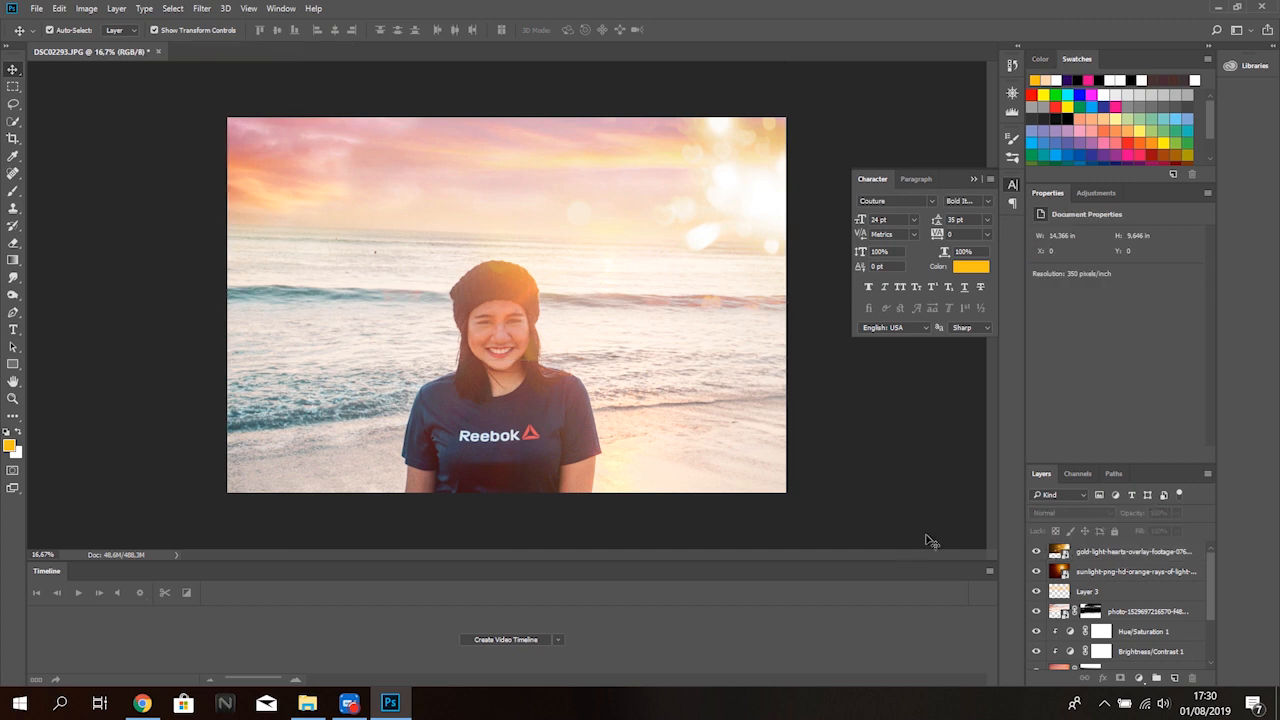
Apply a Gaussian Blur with a 4.0 pixel radius to the gold hearts layer and shift the layer down toward the sea
{"action": "left_click", "coordinate": [815, 262]}
{"action": "left_click", "coordinate": [202, 8]}
{"action": "mouse_move", "coordinate": [243, 194]}
{"action": "left_click", "coordinate": [460, 259]}
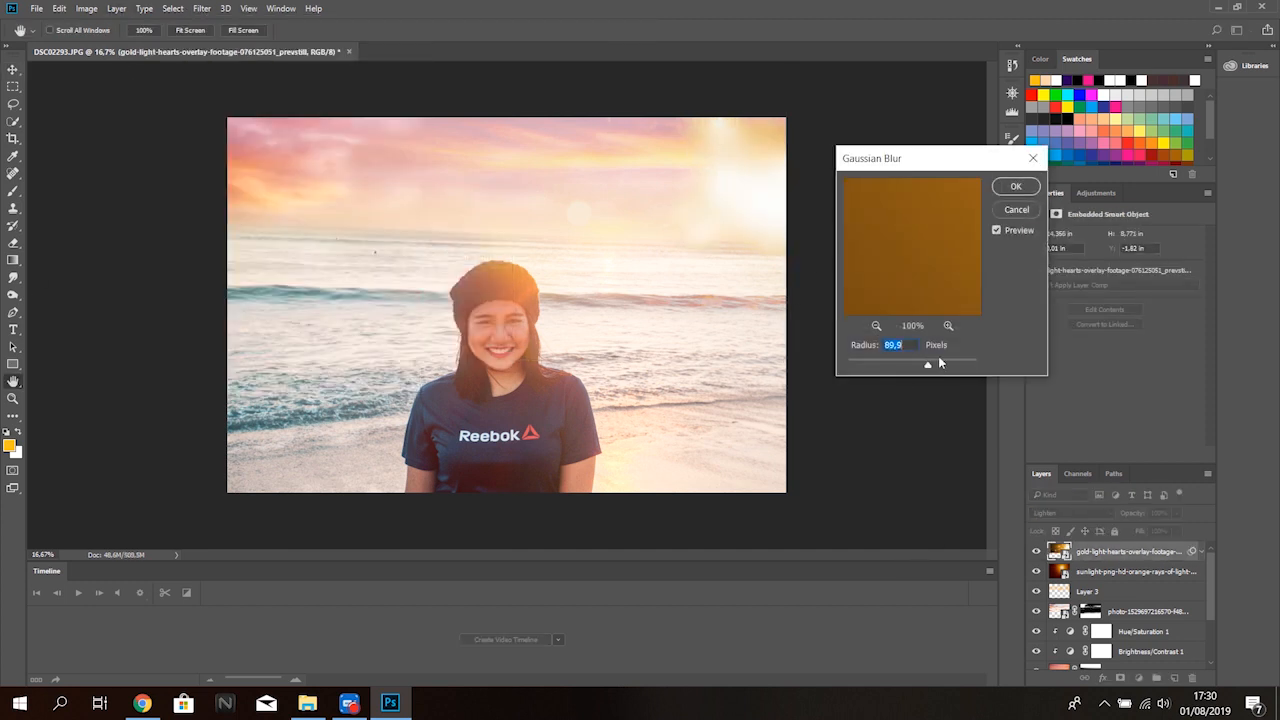
{"action": "left_click_drag", "start_coordinate": [912, 367], "coordinate": [876, 369]}
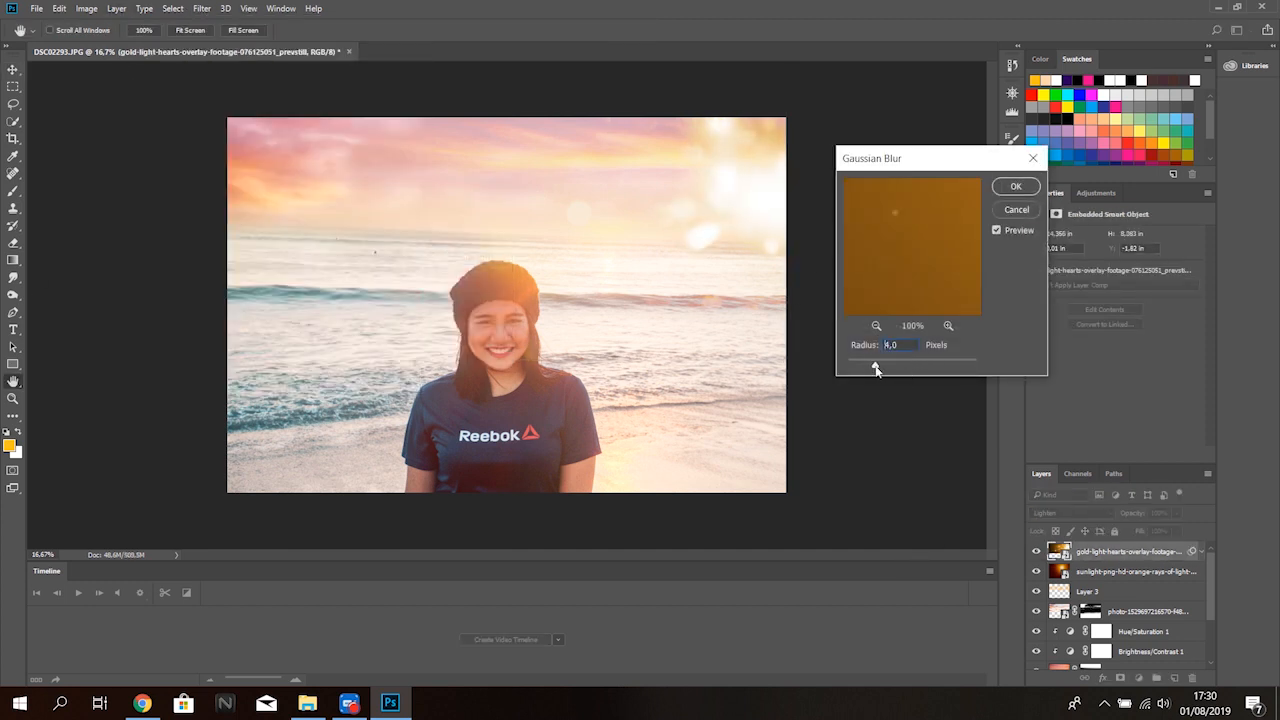
{"action": "left_click", "coordinate": [1018, 188]}
{"action": "left_click_drag", "start_coordinate": [763, 227], "coordinate": [766, 298]}
{"action": "left_click", "coordinate": [943, 397]}
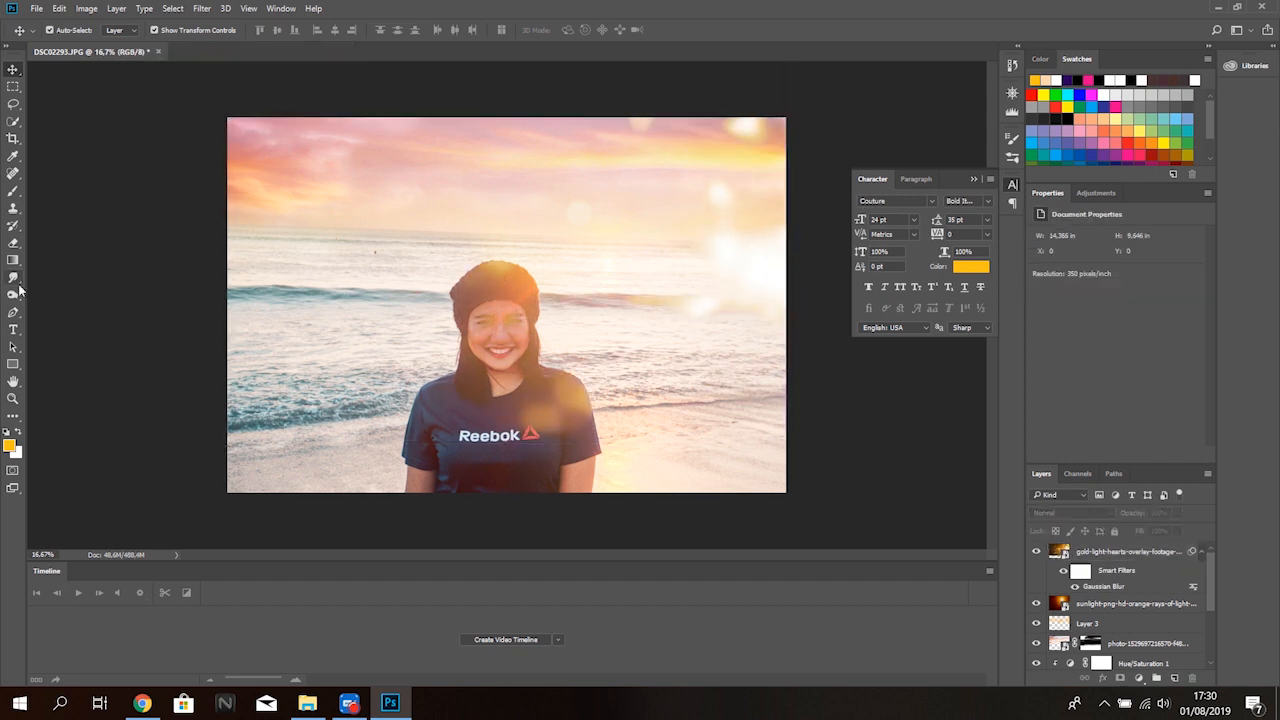
Add a layer mask to the gold hearts layer and paint out the lights over the woman's shirt and face
{"action": "left_click", "coordinate": [1140, 552]}
{"action": "left_click", "coordinate": [1120, 678]}
{"action": "key", "text": "b"}
{"action": "left_click_drag", "start_coordinate": [279, 32], "coordinate": [330, 34]}
{"action": "left_click_drag", "start_coordinate": [558, 452], "coordinate": [565, 340]}
Set the brush opacity to 53% and paint the mask to fade the bright glow at the right edge above the sea
{"action": "left_click_drag", "start_coordinate": [279, 31], "coordinate": [248, 36]}
{"action": "left_click", "coordinate": [615, 37]}
{"action": "mouse_move", "coordinate": [723, 257]}
{"action": "left_mouse_down"}
{"action": "mouse_move", "coordinate": [746, 272]}
{"action": "mouse_move", "coordinate": [745, 299]}
{"action": "left_mouse_up"}
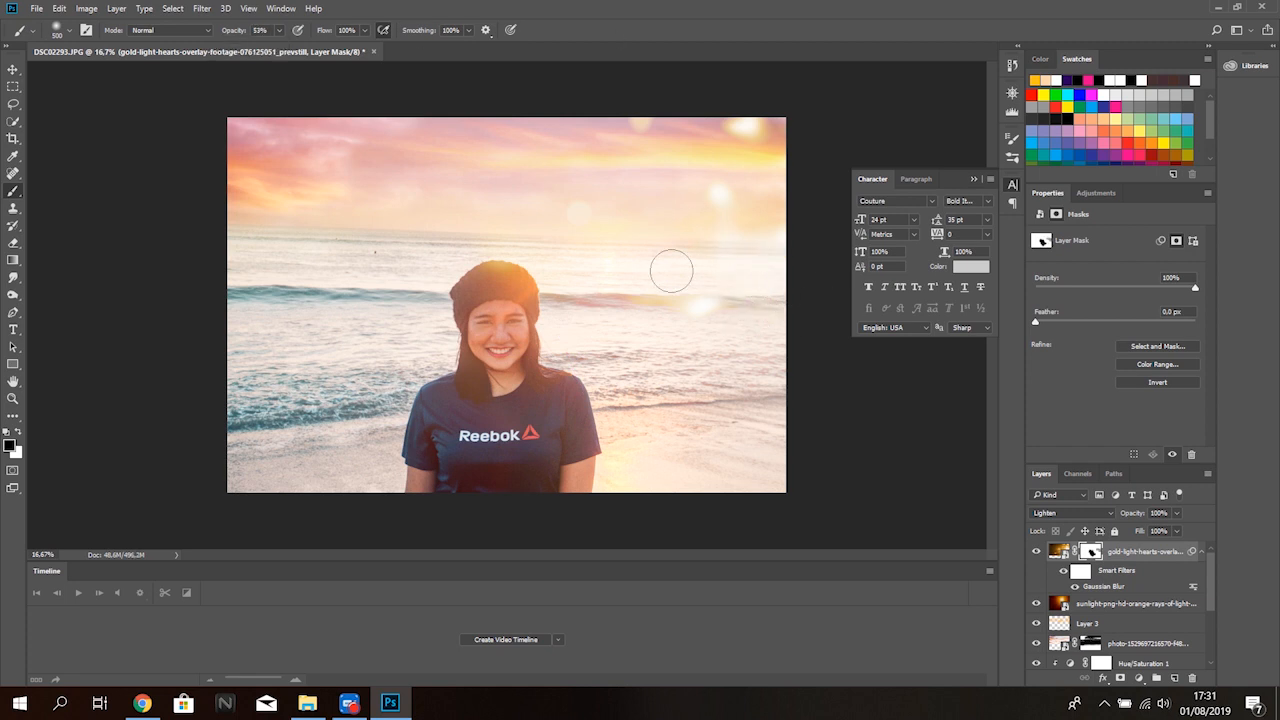
{"action": "left_click", "coordinate": [13, 67]}
{"action": "left_click", "coordinate": [138, 118]}
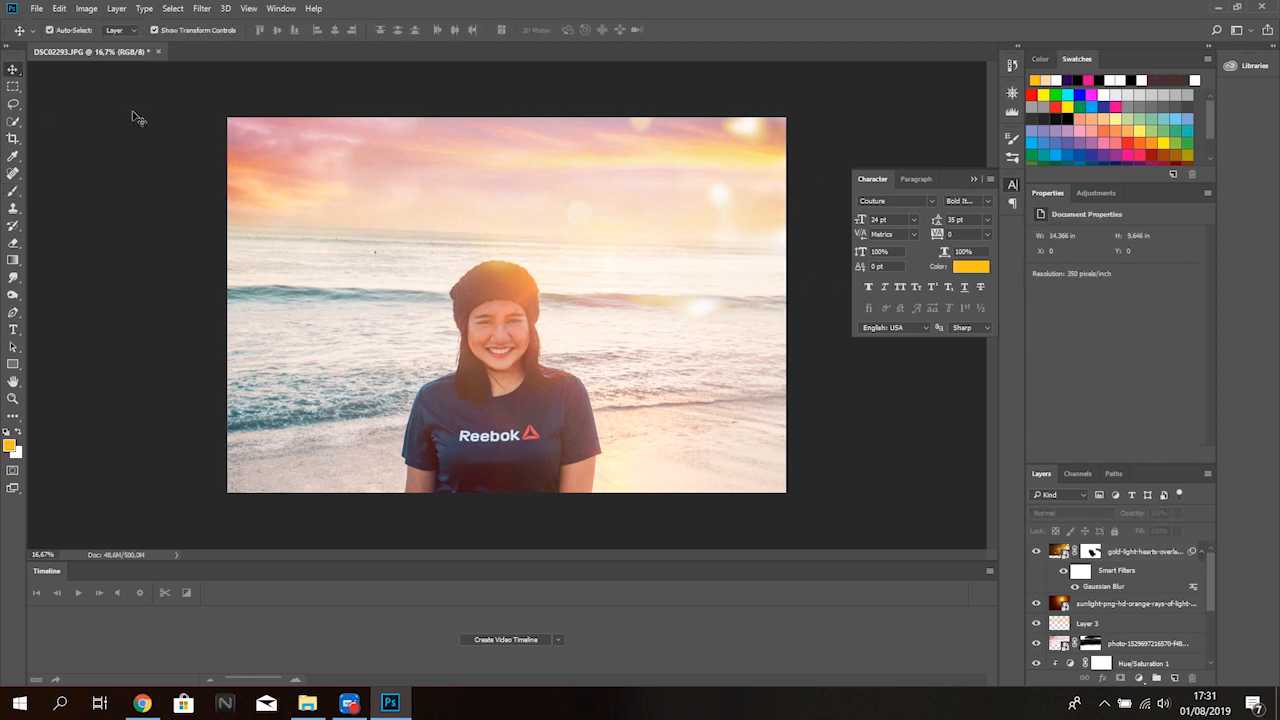
Place the orange sunlight rays image as the uppermost layer and set its blend mode to Lighten
{"action": "left_click", "coordinate": [33, 8]}
{"action": "left_click", "coordinate": [91, 322]}
{"action": "scroll", "coordinate": [480, 145], "scroll_direction": "down", "scroll_amount": 5}
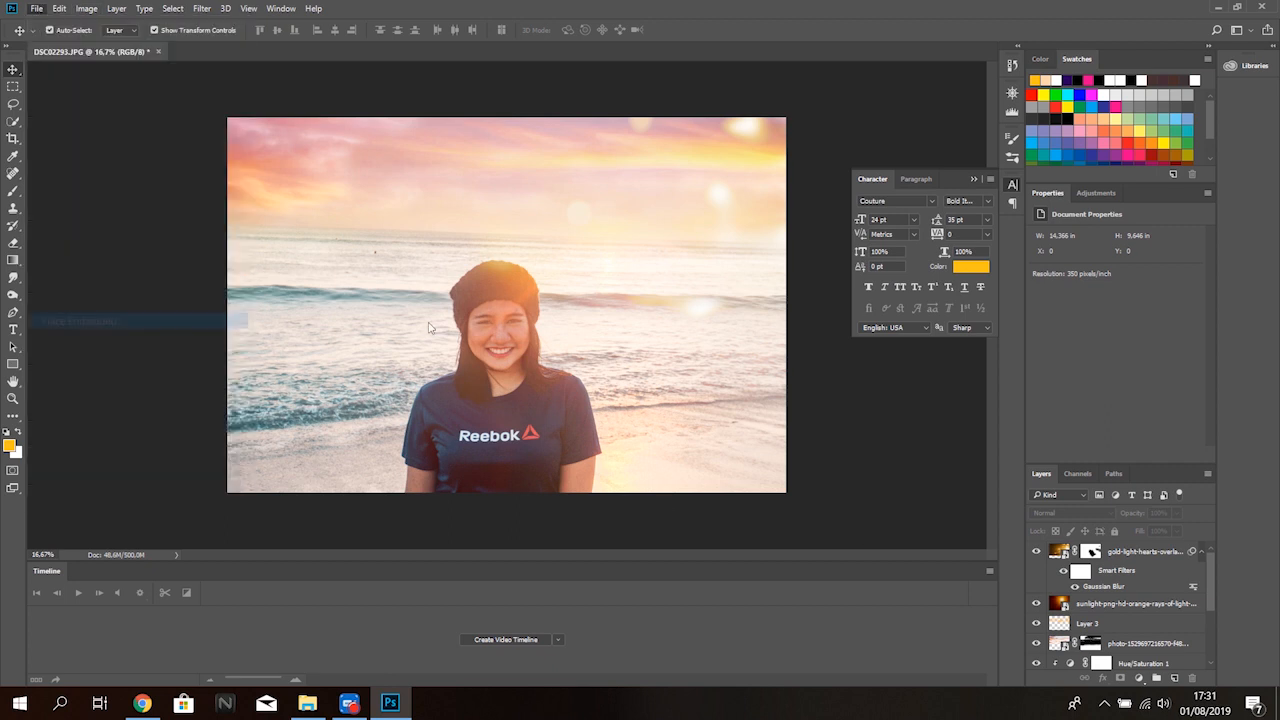
{"action": "double_click", "coordinate": [386, 240]}
{"action": "key", "text": "Return"}
{"action": "left_click", "coordinate": [1072, 513]}
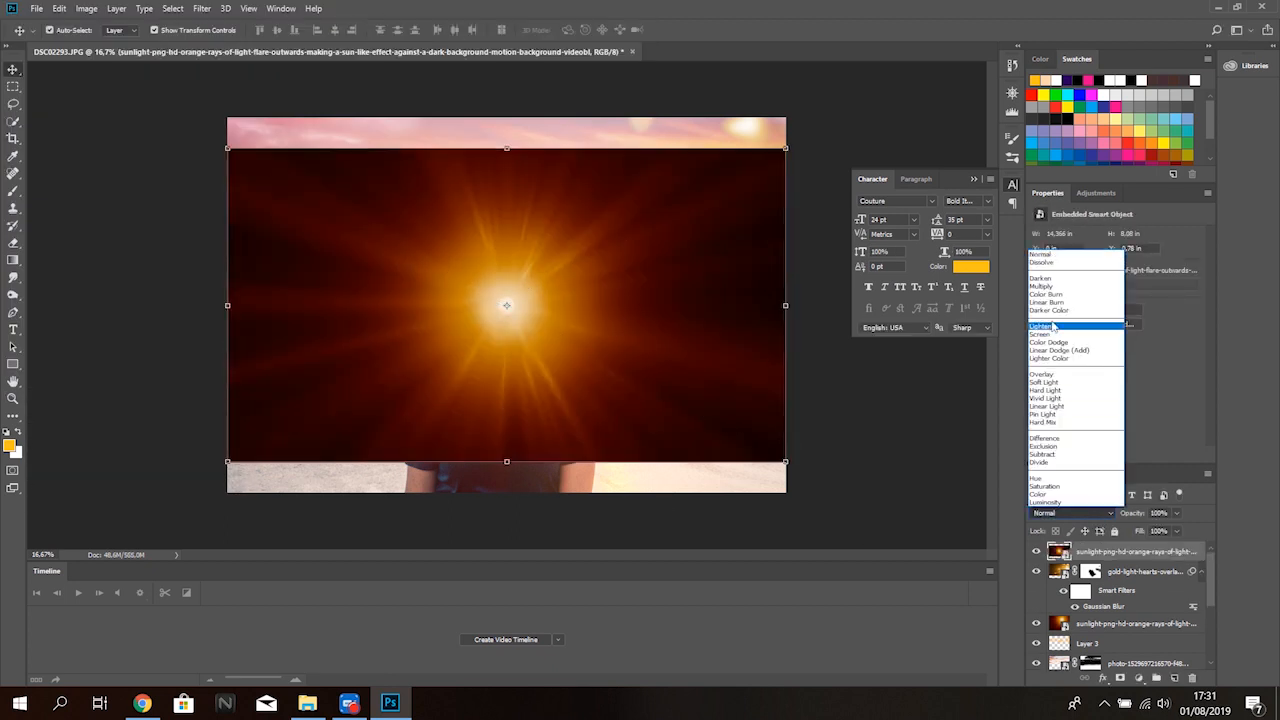
{"action": "left_click", "coordinate": [1053, 334]}
{"action": "left_click", "coordinate": [1083, 514]}
{"action": "left_click", "coordinate": [1051, 327]}
Enlarge the new sunlight layer to about 155% and reposition it so its glow falls over the sky
{"action": "key", "text": "ctrl+t"}
{"action": "left_click_drag", "start_coordinate": [520, 318], "coordinate": [273, 190]}
{"action": "left_click_drag", "start_coordinate": [557, 346], "coordinate": [1184, 698]}
{"action": "left_click_drag", "start_coordinate": [611, 349], "coordinate": [340, 188]}
{"action": "left_click_drag", "start_coordinate": [929, 517], "coordinate": [1076, 640]}
{"action": "left_click_drag", "start_coordinate": [401, 231], "coordinate": [349, 196]}
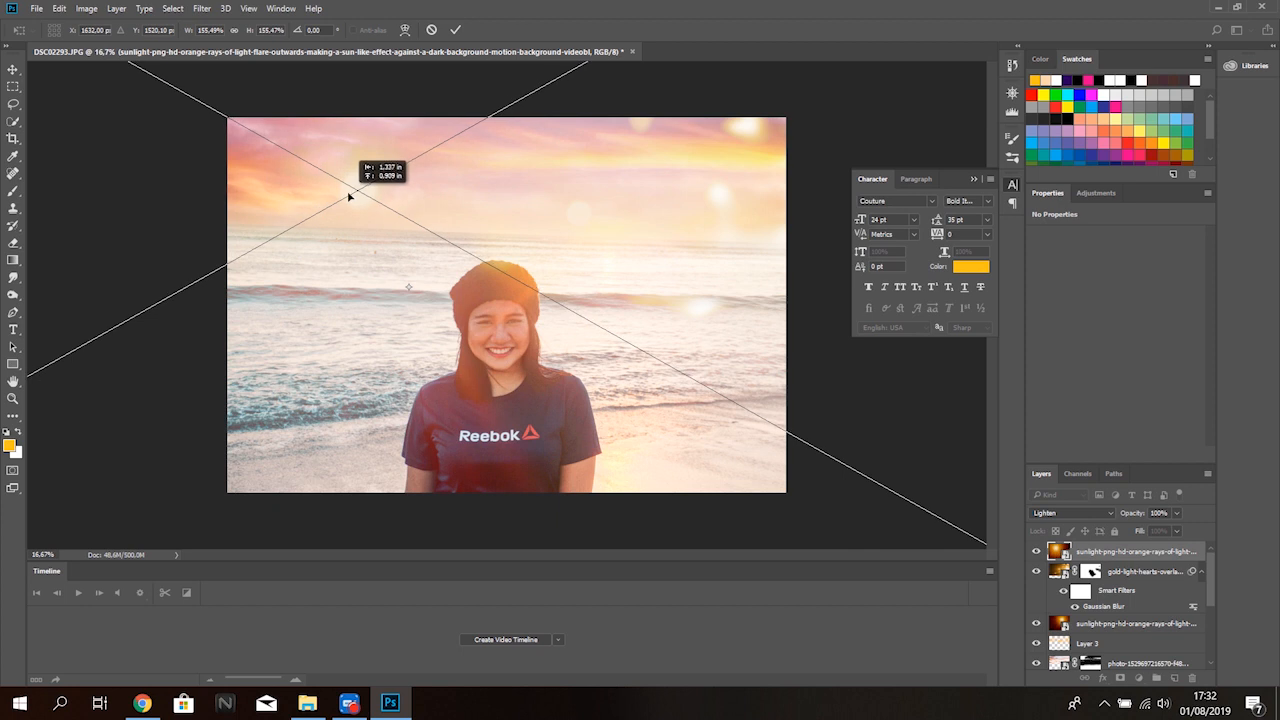
{"action": "right_click", "coordinate": [349, 196]}
{"action": "left_click", "coordinate": [447, 396]}
{"action": "left_click_drag", "start_coordinate": [480, 237], "coordinate": [646, 192]}
{"action": "left_click", "coordinate": [454, 31]}
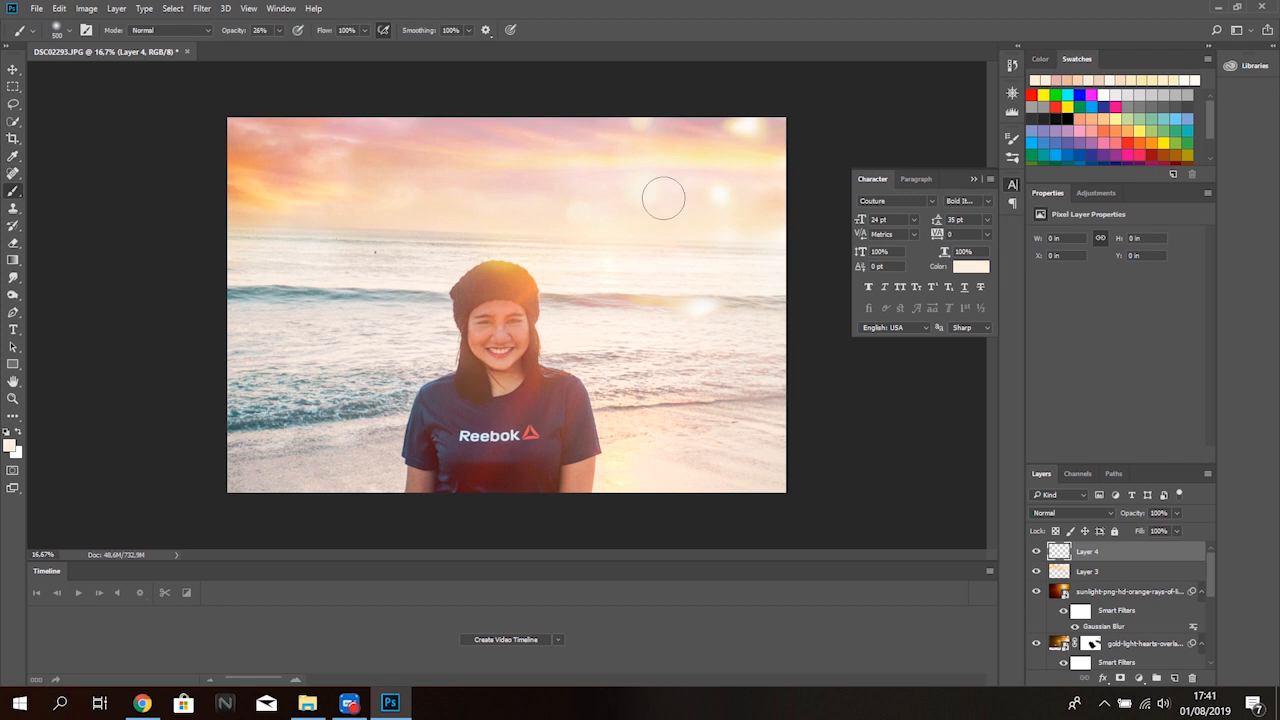
Paint soft cream light across the sky on Layer 4 at 26% brush opacity, and stamp all visible layers into a new layer
{"action": "left_click_drag", "start_coordinate": [593, 184], "coordinate": [688, 173]}
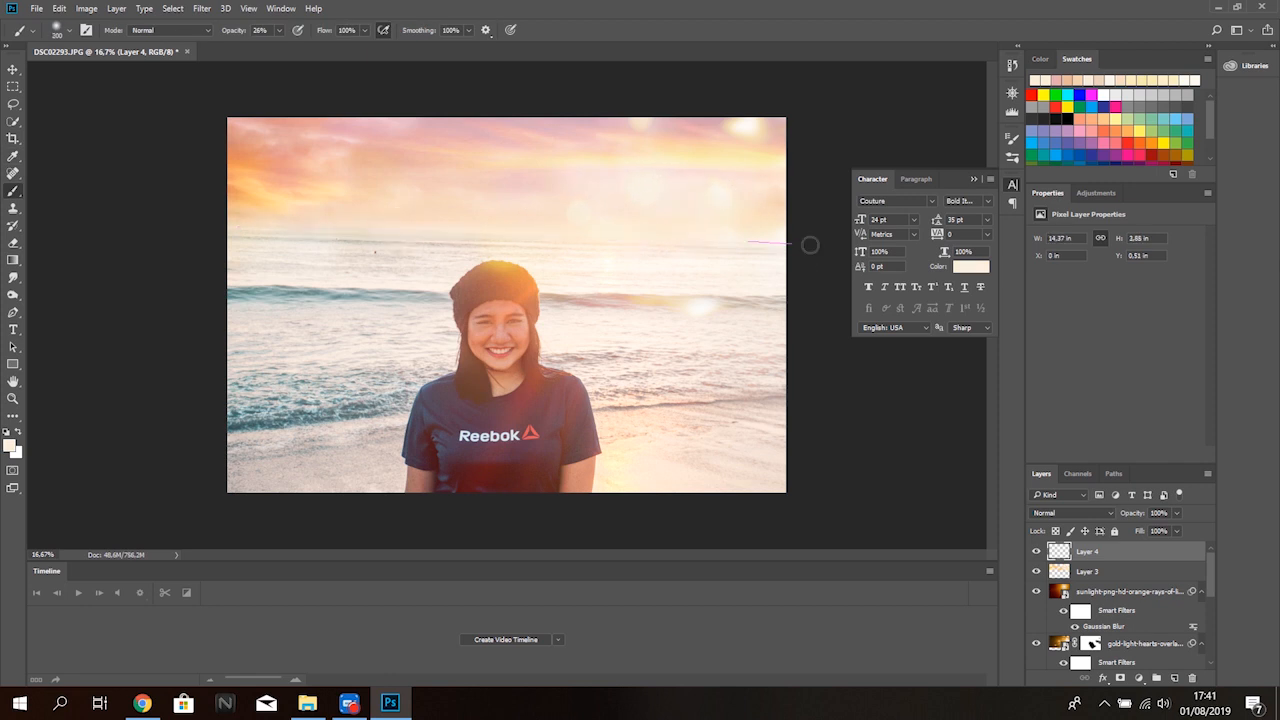
{"action": "key", "text": "v"}
{"action": "key", "text": "ctrl+shift+alt+e"}
Open the Camera Raw filter and set Temperature +3, Tint +10, Exposure -0.15, Contrast -8, Highlights -28, Shadows +19, Whites +28, Blacks -9, Clarity +3, and reduce Dehaze
{"action": "left_click", "coordinate": [202, 8]}
{"action": "left_click", "coordinate": [240, 104]}
{"action": "left_click_drag", "start_coordinate": [978, 264], "coordinate": [986, 284]}
{"action": "left_click_drag", "start_coordinate": [978, 325], "coordinate": [1002, 407]}
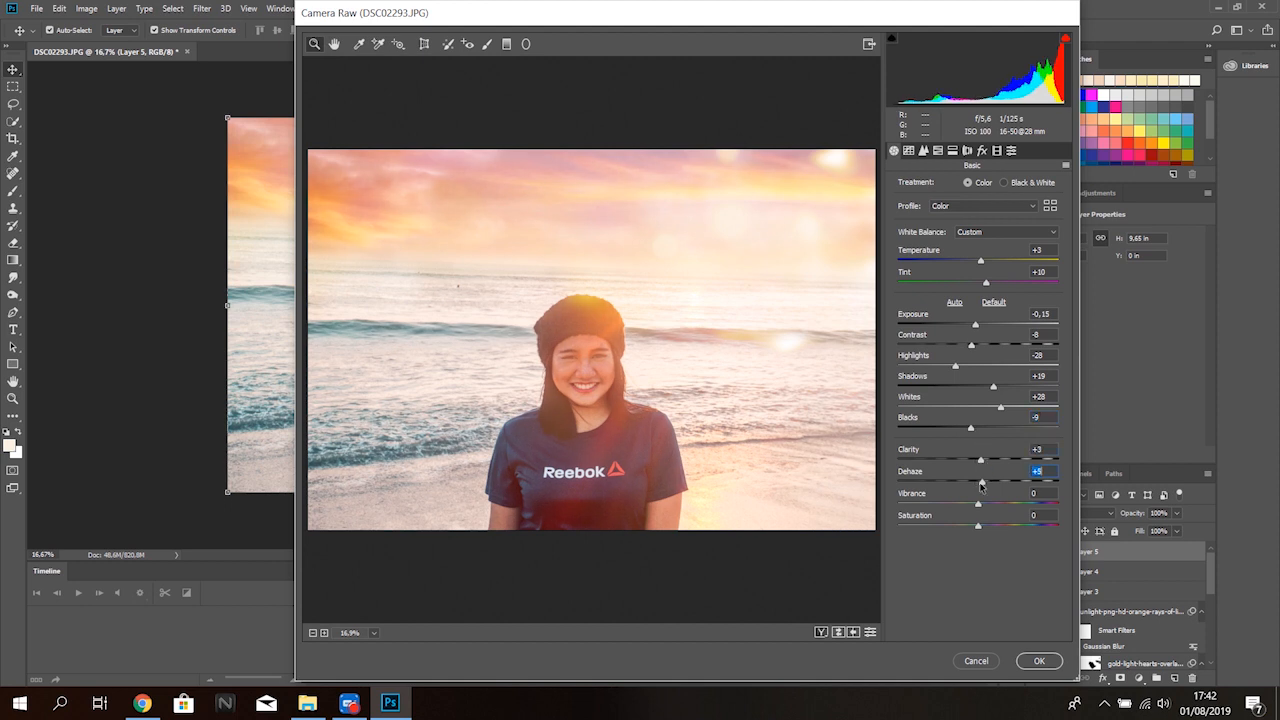
{"action": "left_click_drag", "start_coordinate": [982, 484], "coordinate": [974, 484]}
Raise Luminance noise reduction and set HSL luminance to Reds -8, Oranges -9, Yellows +14, Aquas +67, Blues +15, Purples +36, Magentas +39
{"action": "left_click", "coordinate": [924, 150]}
{"action": "left_click_drag", "start_coordinate": [898, 316], "coordinate": [916, 318]}
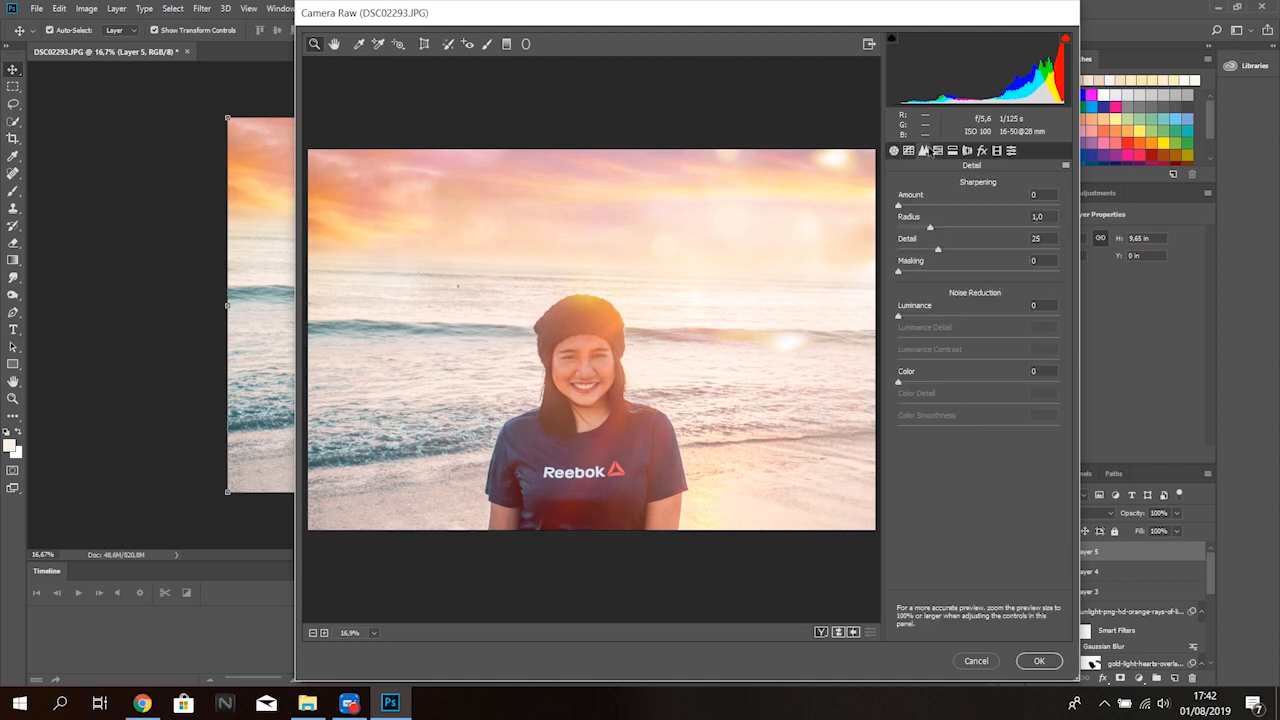
{"action": "left_click", "coordinate": [940, 151]}
{"action": "left_click_drag", "start_coordinate": [980, 238], "coordinate": [973, 236]}
{"action": "left_click_drag", "start_coordinate": [978, 388], "coordinate": [1010, 388]}
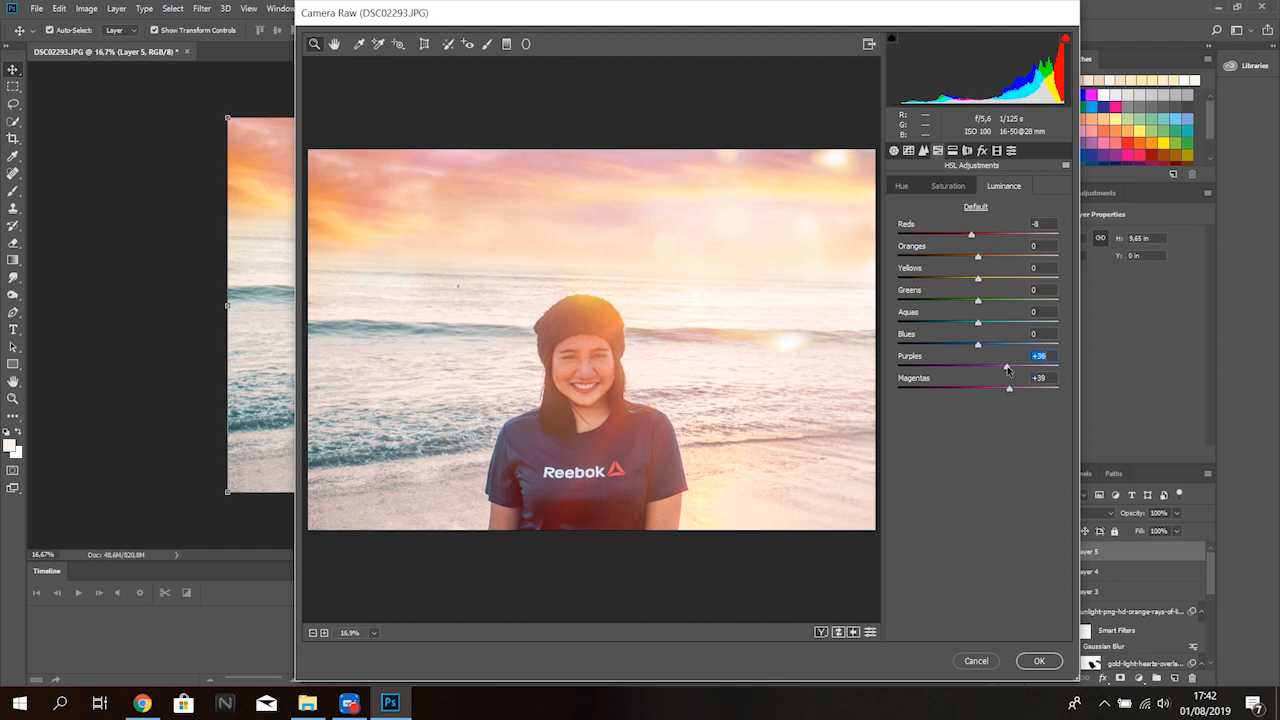
{"action": "left_click_drag", "start_coordinate": [983, 284], "coordinate": [971, 258]}
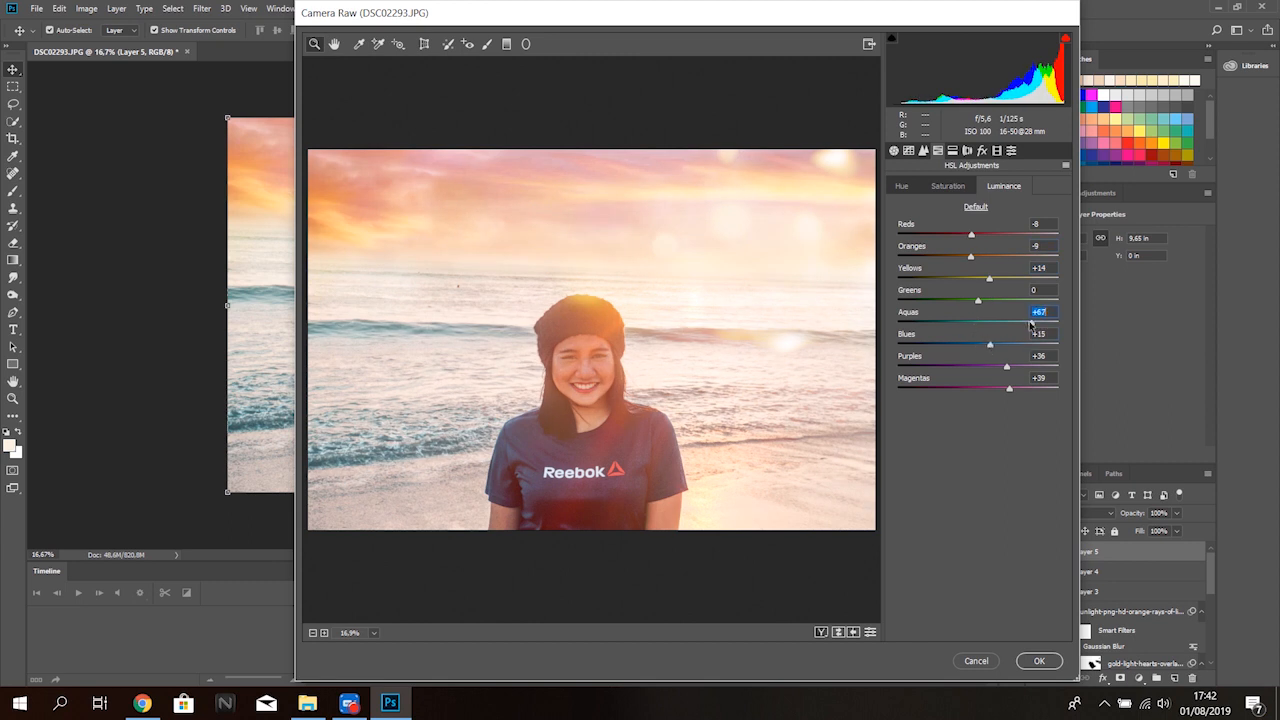
Adjust the HSL hue of Reds and Oranges, and raise the saturation and luminance of Oranges
{"action": "left_click", "coordinate": [954, 187]}
{"action": "left_click_drag", "start_coordinate": [979, 258], "coordinate": [1008, 264]}
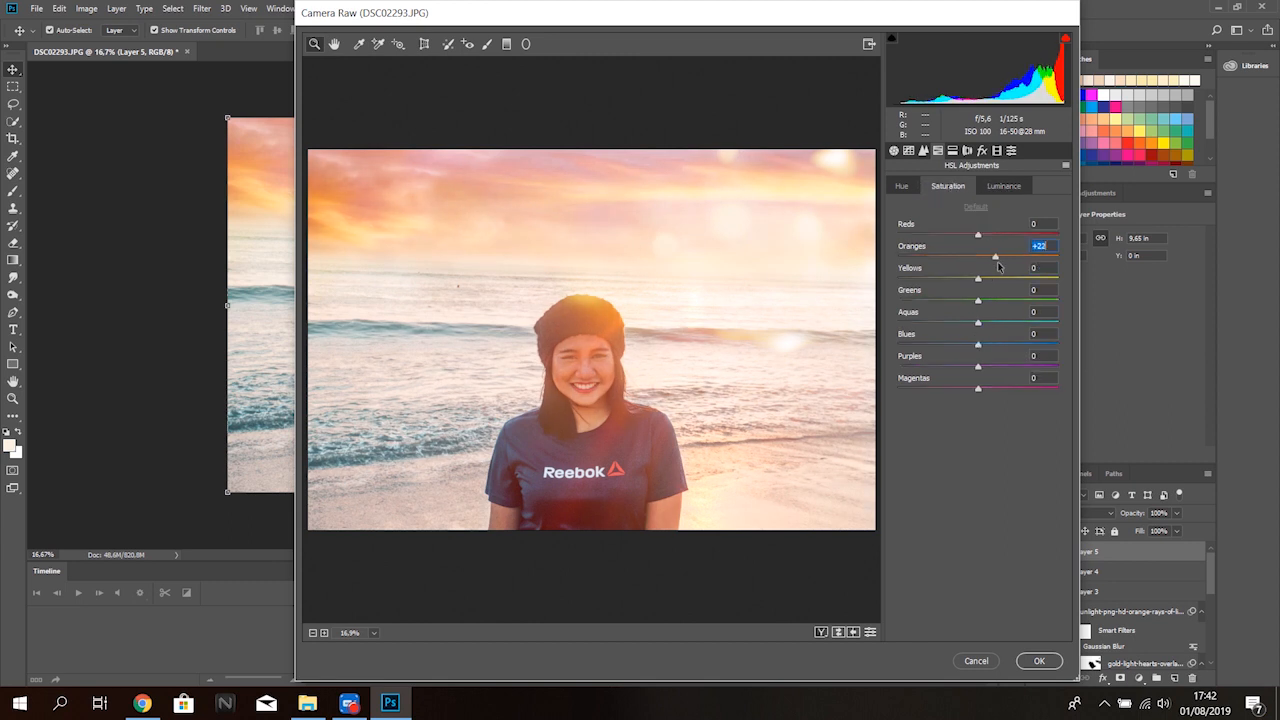
{"action": "left_click", "coordinate": [901, 186]}
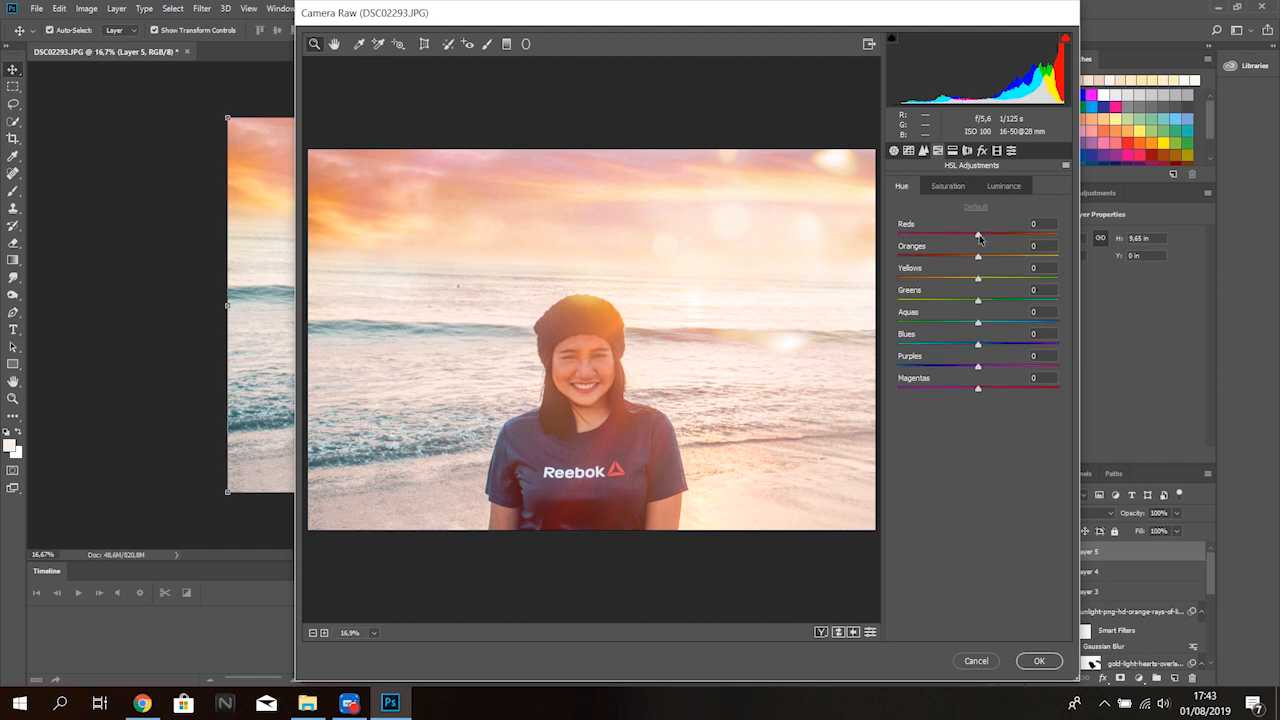
{"action": "left_click_drag", "start_coordinate": [972, 240], "coordinate": [971, 240]}
{"action": "mouse_move", "coordinate": [978, 257]}
{"action": "left_mouse_down"}
{"action": "mouse_move", "coordinate": [997, 261]}
{"action": "mouse_move", "coordinate": [990, 238]}
{"action": "left_mouse_up"}
{"action": "left_click", "coordinate": [948, 190]}
{"action": "left_click", "coordinate": [1003, 187]}
{"action": "left_click_drag", "start_coordinate": [970, 257], "coordinate": [989, 259]}
Set the grain amount to 10 and apply the Camera Raw adjustments to the merged layer
{"action": "left_click", "coordinate": [967, 151]}
{"action": "left_click", "coordinate": [952, 151]}
{"action": "left_click", "coordinate": [923, 151]}
{"action": "left_click", "coordinate": [982, 151]}
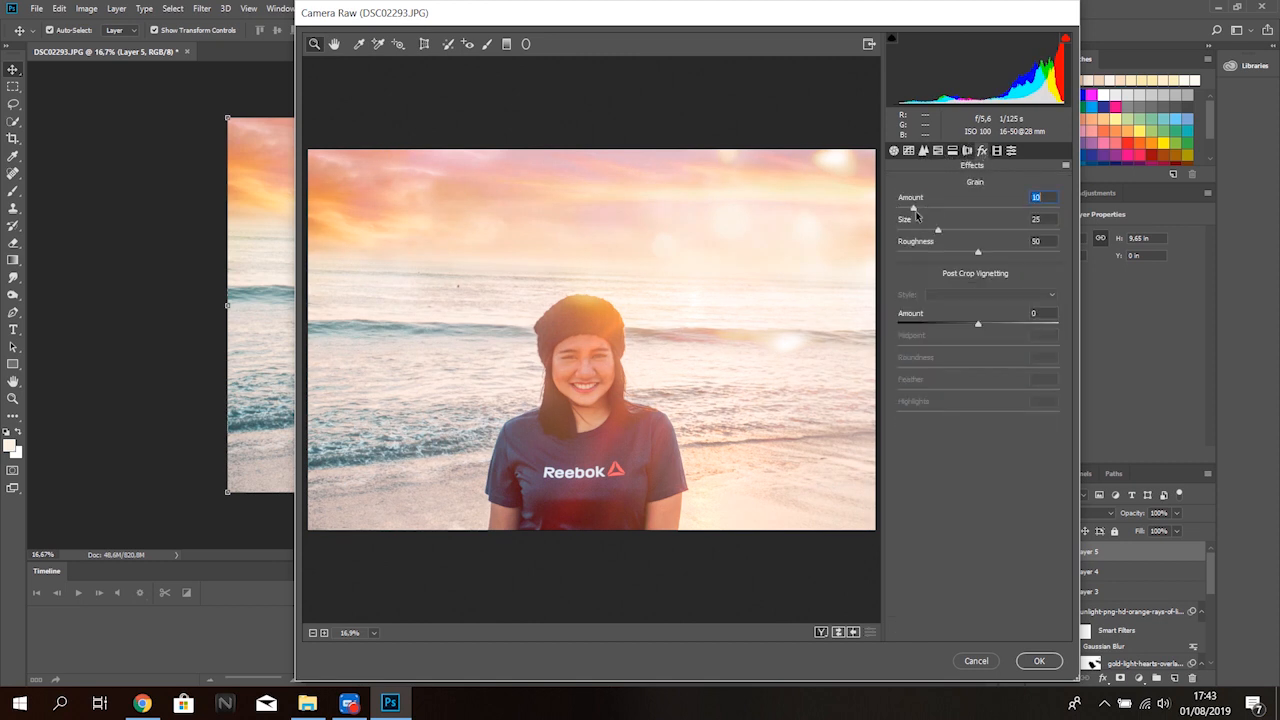
{"action": "left_click", "coordinate": [1035, 663]}
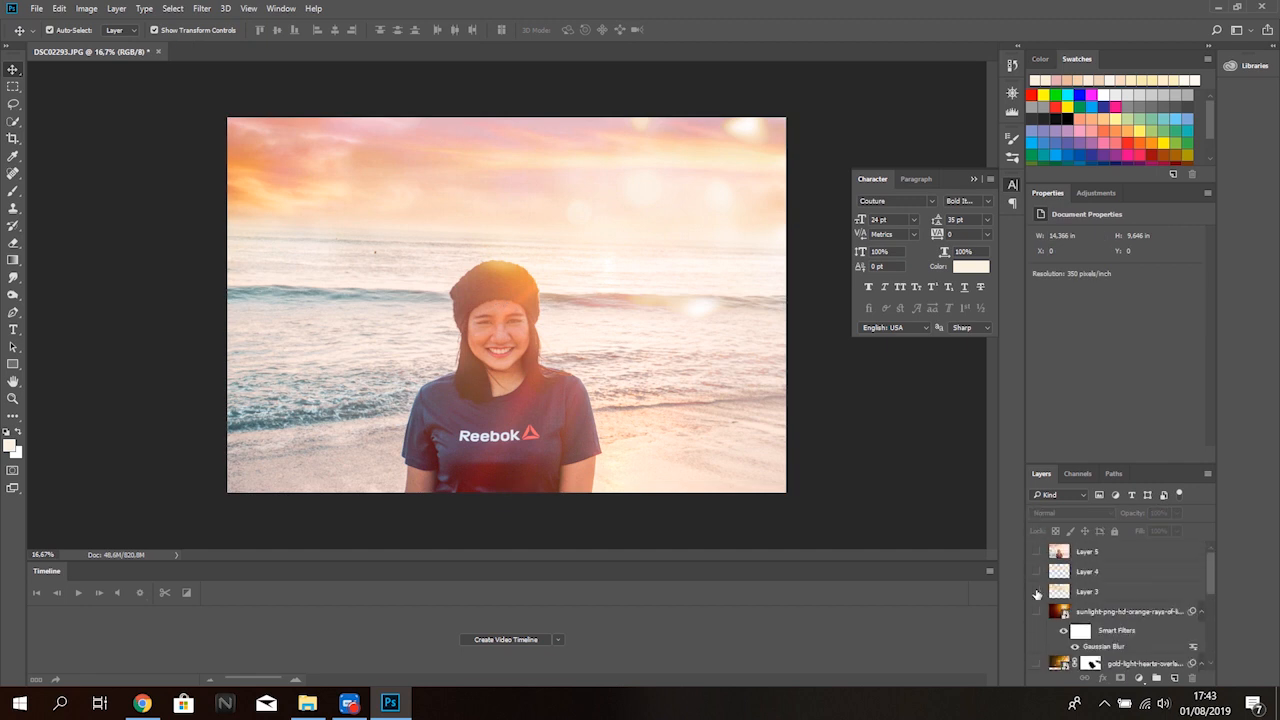
Toggle the visibility of the edited layers to compare the original photo with the merged result in Layer 5
{"action": "left_click", "coordinate": [1037, 596]}
{"action": "left_click", "coordinate": [1038, 552]}
{"action": "left_click", "coordinate": [1038, 552]}
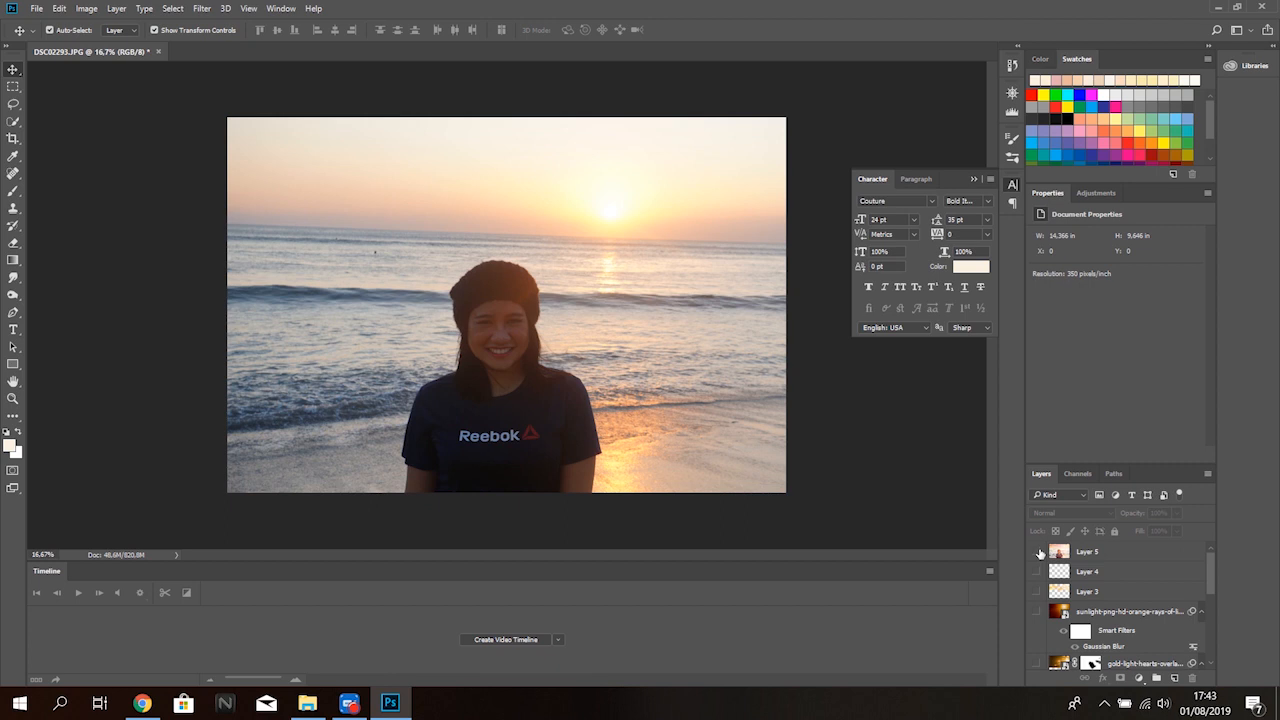
{"action": "left_click", "coordinate": [1038, 552]}
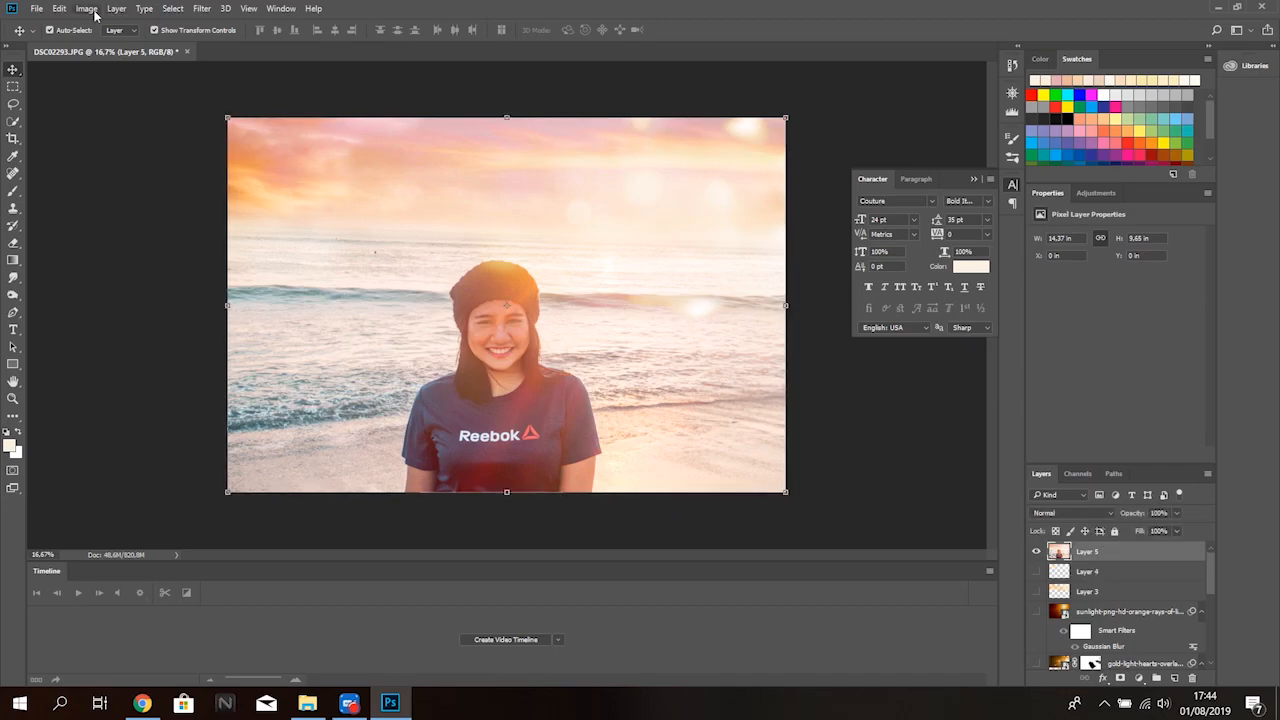
Open Liquify on Layer 5 and set Smile 9, Upper Lip 66, Lower Lip 34, Mouth Width 9 and Mouth Height -47
{"action": "left_click", "coordinate": [200, 11]}
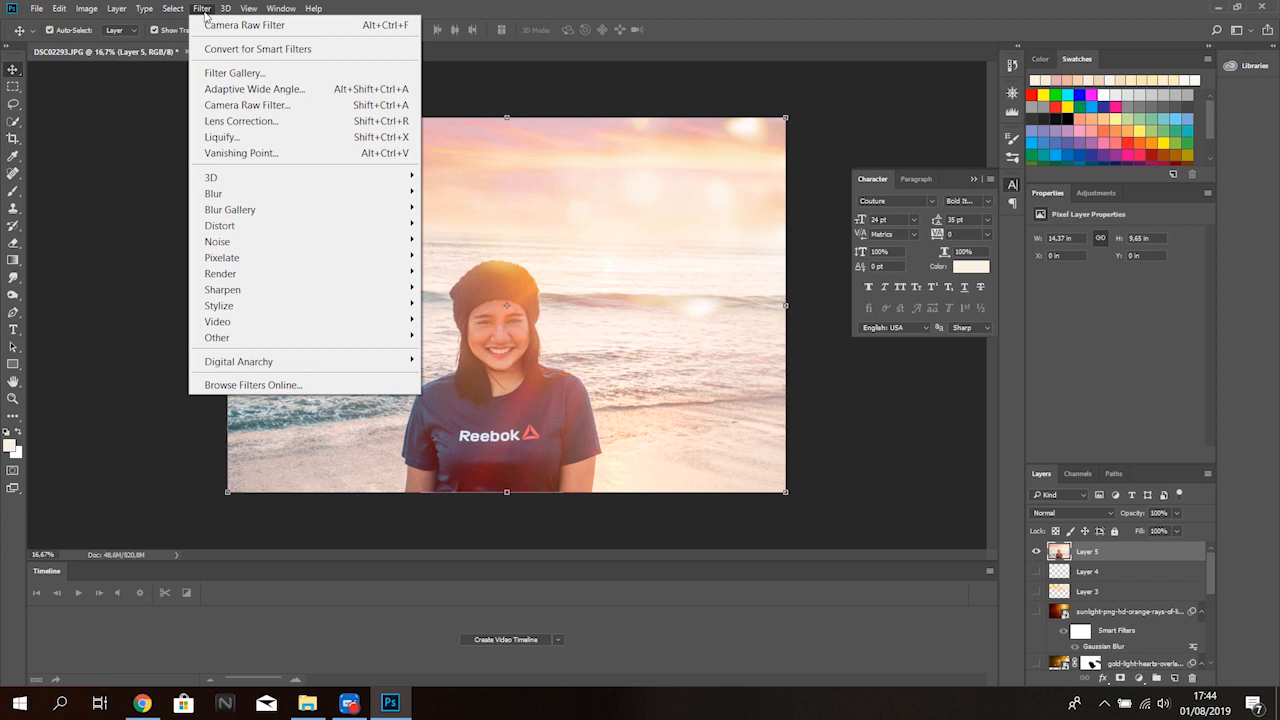
{"action": "left_click", "coordinate": [222, 138]}
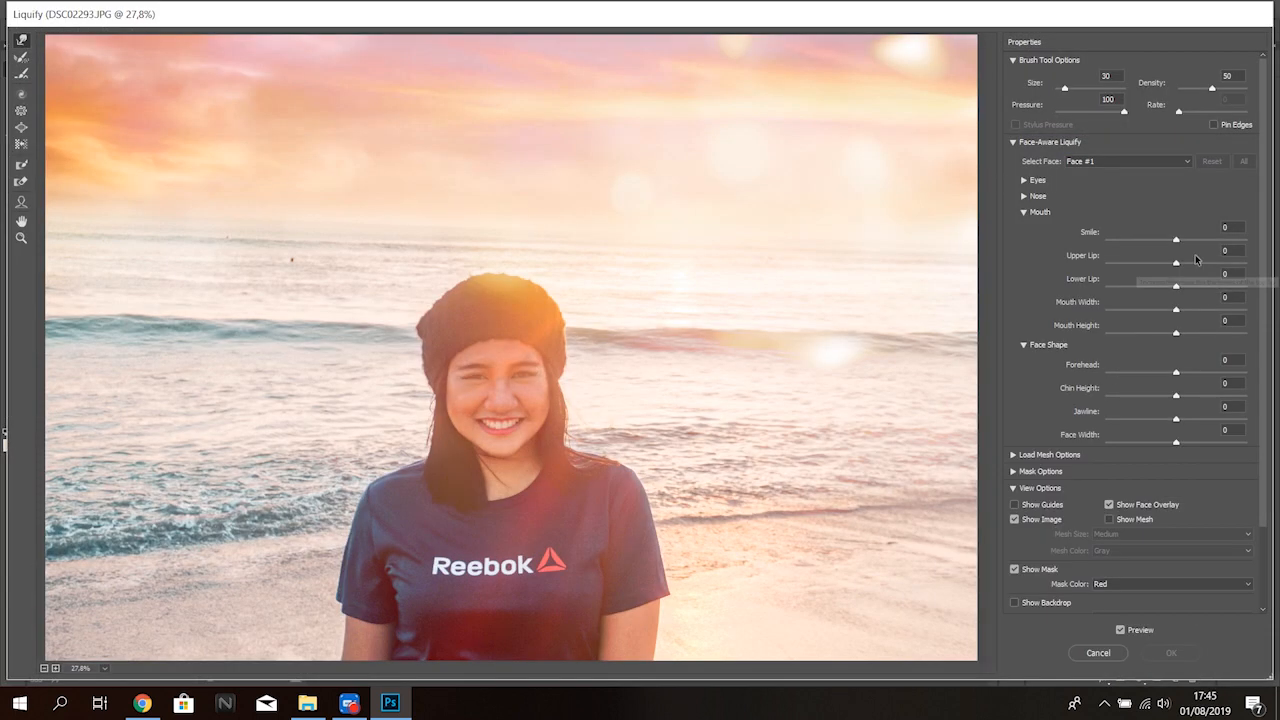
{"action": "left_click_drag", "start_coordinate": [1176, 240], "coordinate": [1184, 241]}
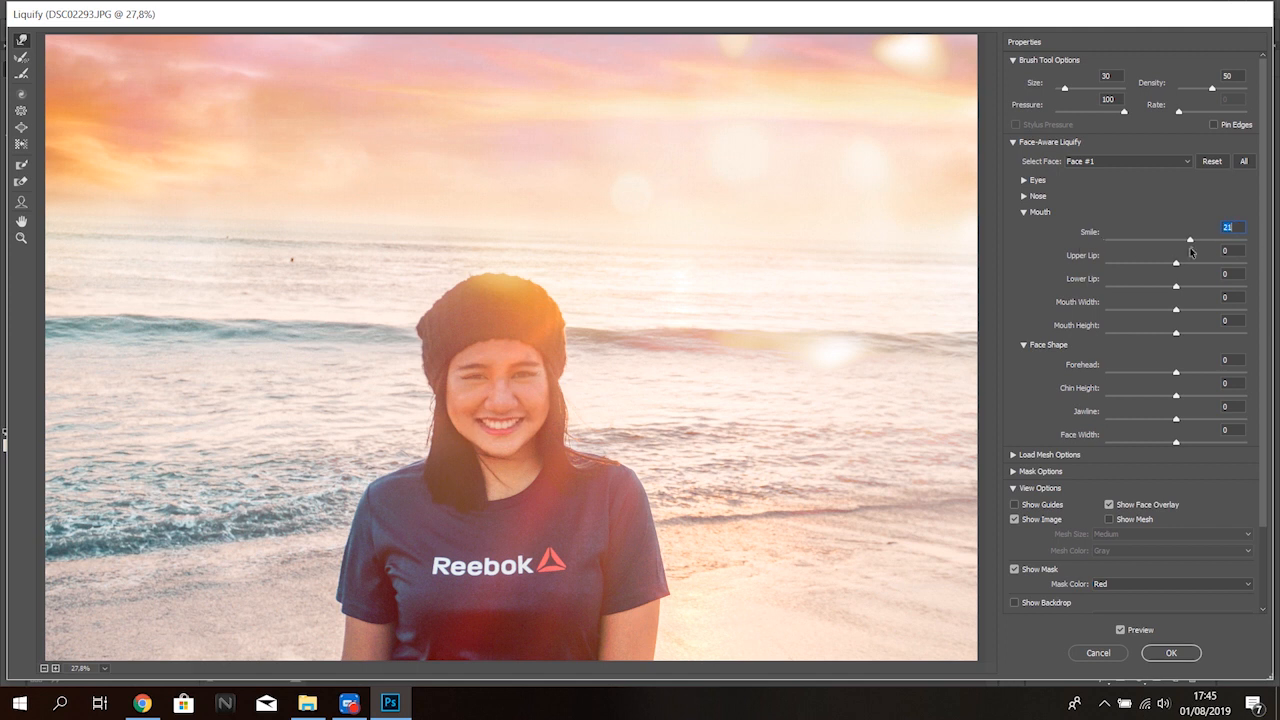
{"action": "left_click_drag", "start_coordinate": [1218, 264], "coordinate": [1151, 310]}
Set the face shape to Forehead -32, Chin Height 32, Jawline -67 and Face Width -24, and compare the face with and without the changes
{"action": "left_click_drag", "start_coordinate": [1176, 372], "coordinate": [1065, 387]}
{"action": "left_click_drag", "start_coordinate": [1172, 421], "coordinate": [1158, 446]}
{"action": "left_click_drag", "start_coordinate": [1137, 396], "coordinate": [1198, 399]}
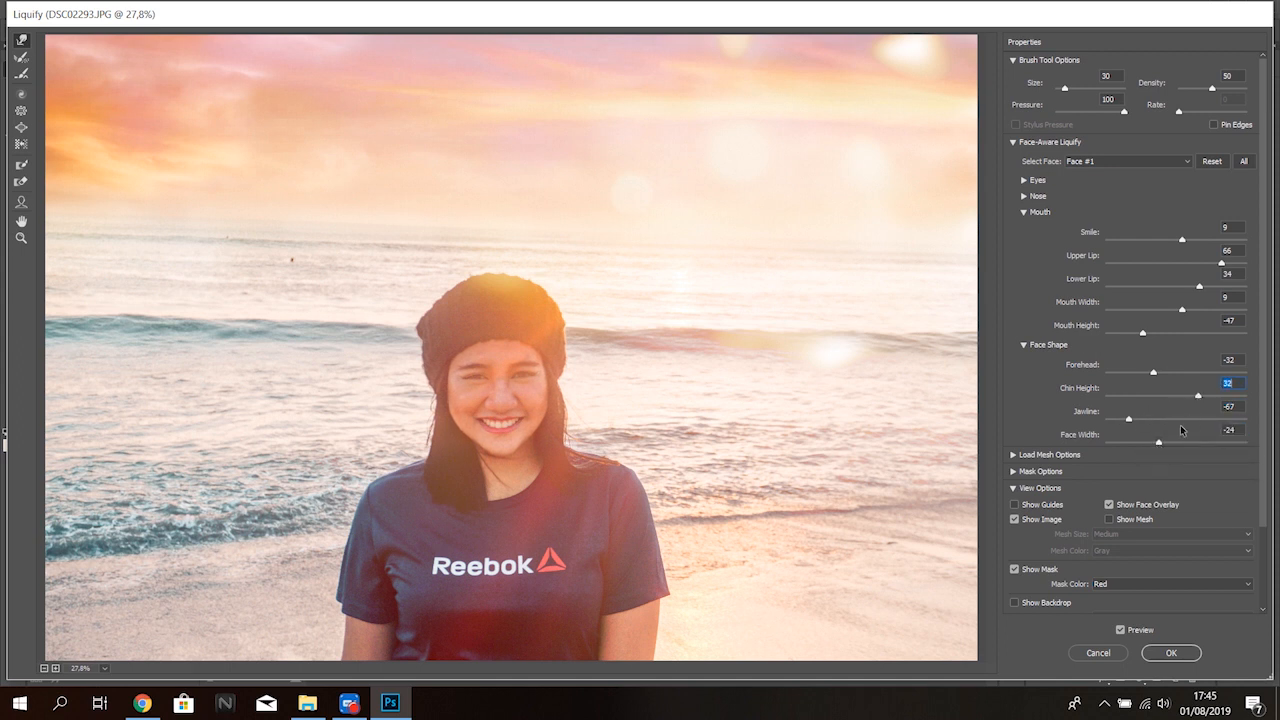
{"action": "scroll", "coordinate": [1110, 545], "scroll_direction": "down", "scroll_amount": 2}
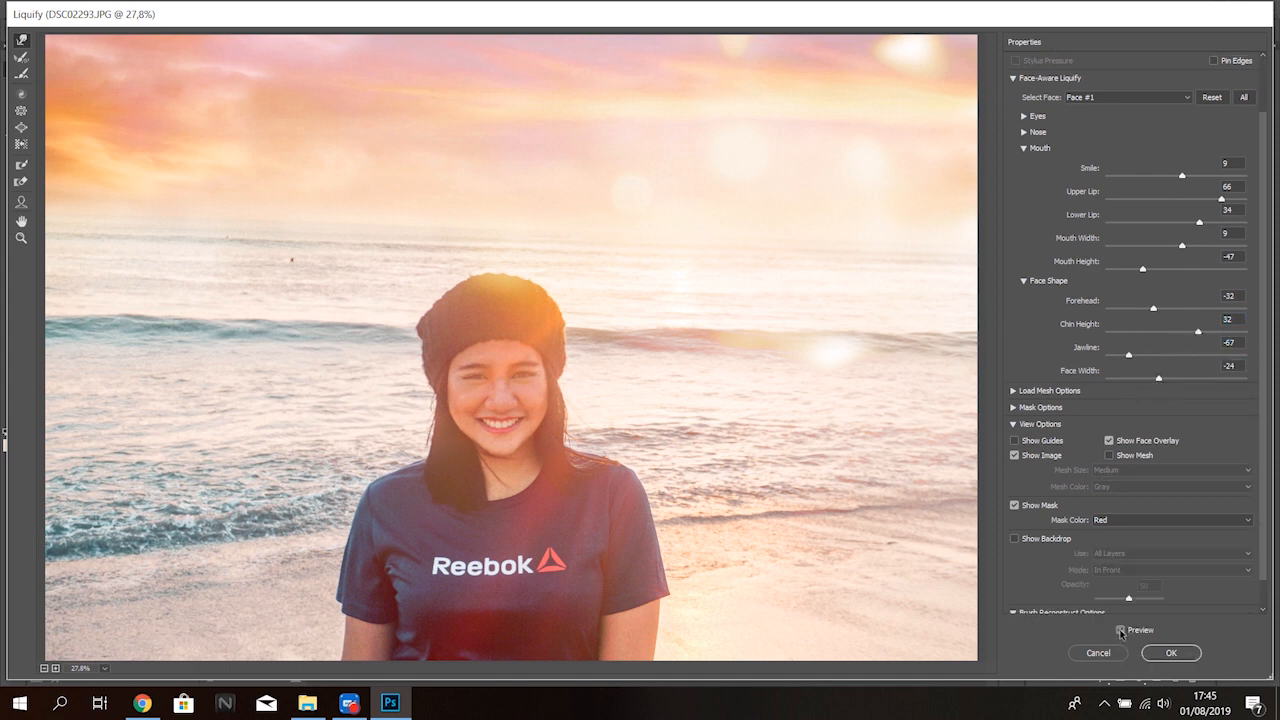
{"action": "left_click", "coordinate": [1121, 630]}
{"action": "left_click", "coordinate": [1121, 630]}
Set the left eye size to 100, right eye size to 52, left eye height to 1 and eye distance to 14
{"action": "left_click", "coordinate": [1023, 117]}
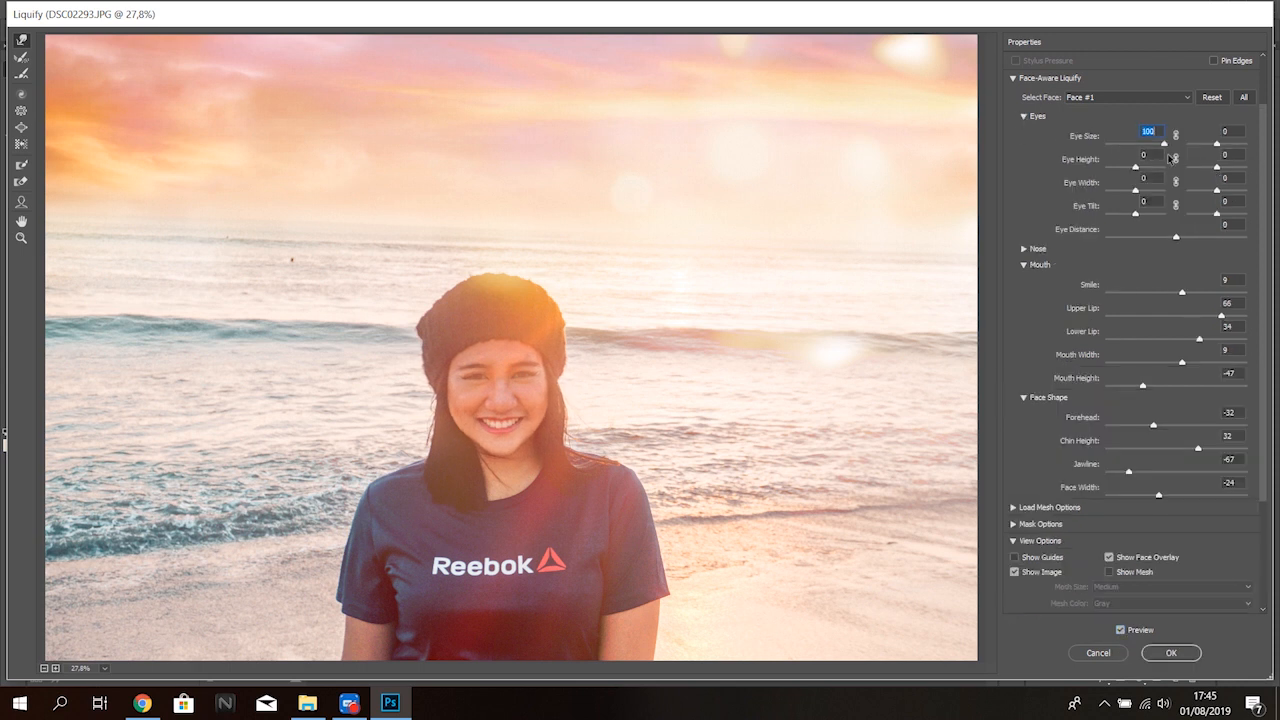
{"action": "left_click_drag", "start_coordinate": [1216, 145], "coordinate": [1232, 145]}
{"action": "mouse_move", "coordinate": [1135, 167]}
{"action": "left_mouse_down"}
{"action": "mouse_move", "coordinate": [1150, 167]}
{"action": "mouse_move", "coordinate": [1134, 180]}
{"action": "left_mouse_up"}
{"action": "left_click_drag", "start_coordinate": [1177, 239], "coordinate": [1222, 247]}
Set Nose Height to -40 and Nose Width to -56, and compare the face with and without the reshaping
{"action": "left_click", "coordinate": [1030, 249]}
{"action": "left_click_drag", "start_coordinate": [1162, 275], "coordinate": [1137, 298]}
{"action": "left_click", "coordinate": [1122, 631]}
{"action": "left_click", "coordinate": [1122, 631]}
{"action": "left_click", "coordinate": [1122, 631]}
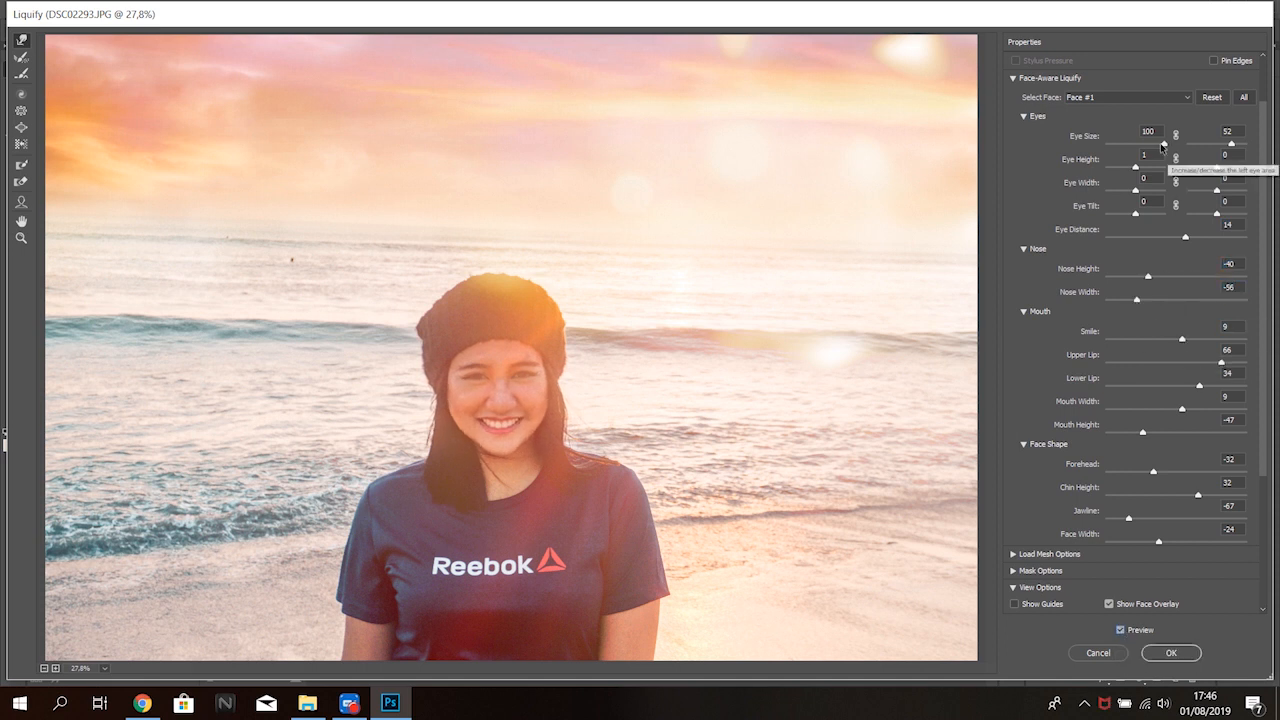
Set the left eye size to 13 and the right eye size to 15, and apply the Liquify changes to Layer 5
{"action": "left_click_drag", "start_coordinate": [1231, 143], "coordinate": [1220, 143]}
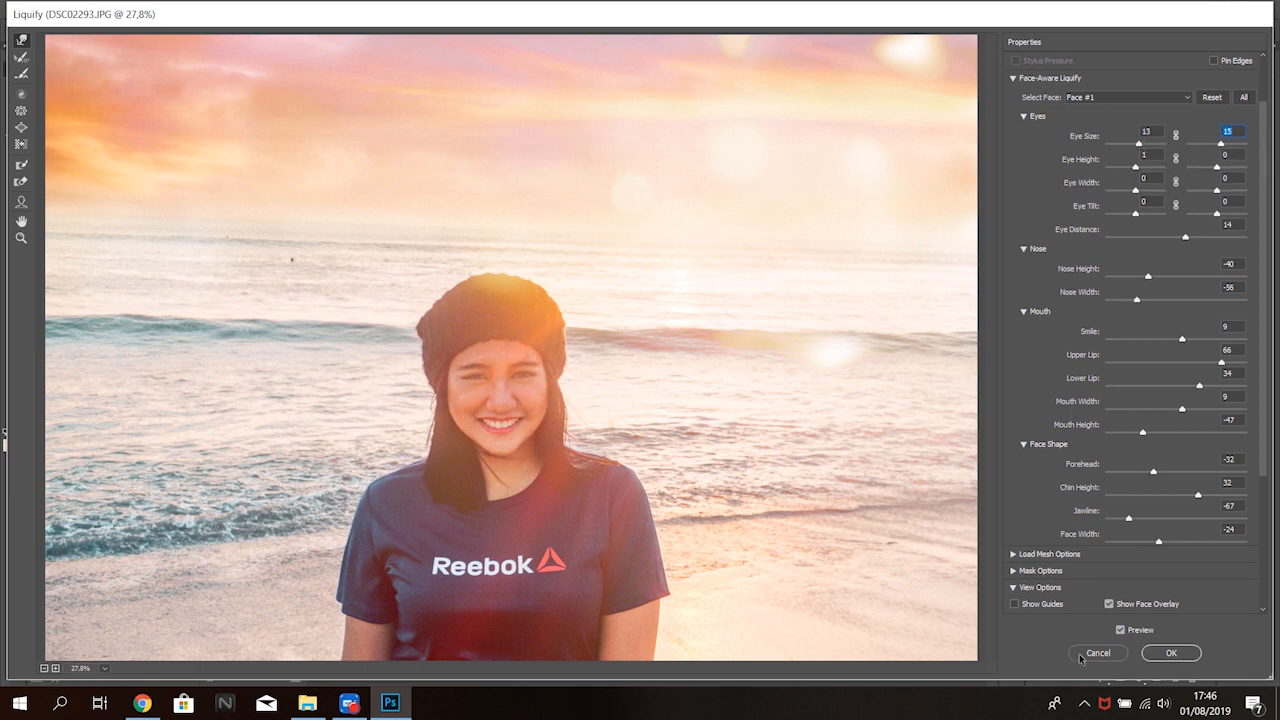
{"action": "left_click", "coordinate": [1121, 631]}
{"action": "left_click", "coordinate": [1122, 631]}
{"action": "left_click", "coordinate": [1167, 653]}
{"action": "left_click", "coordinate": [1035, 554]}
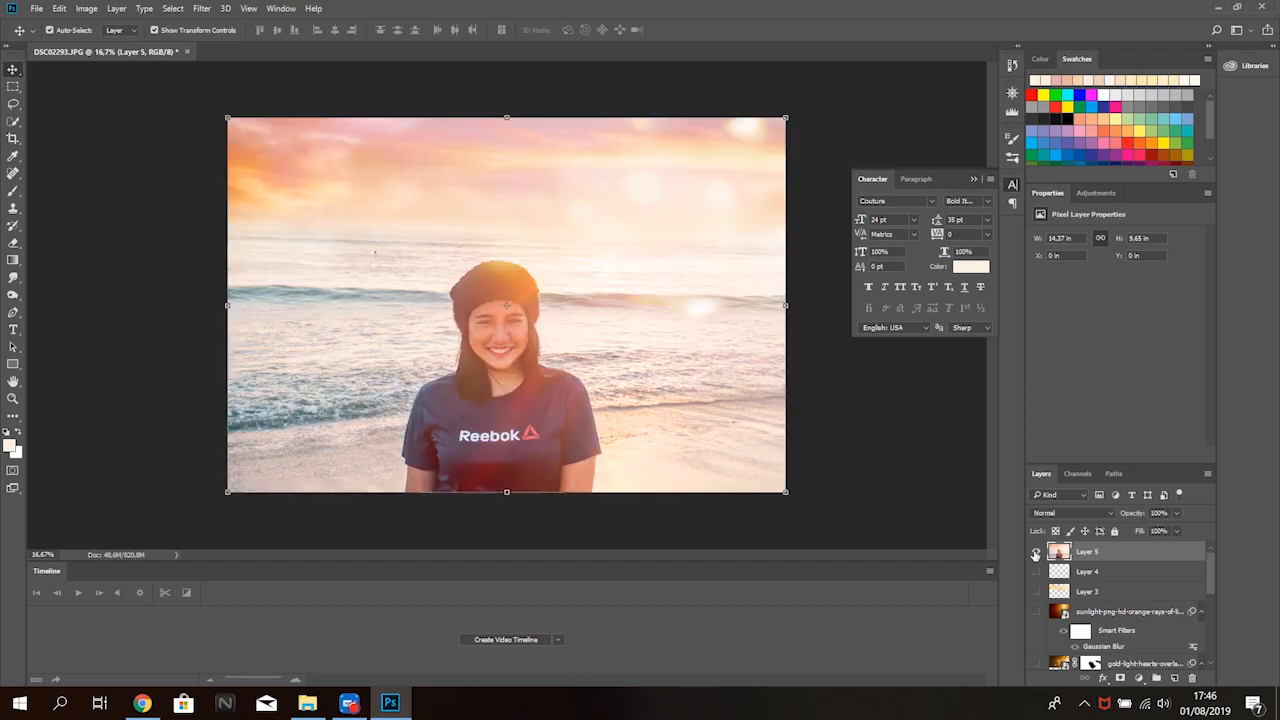